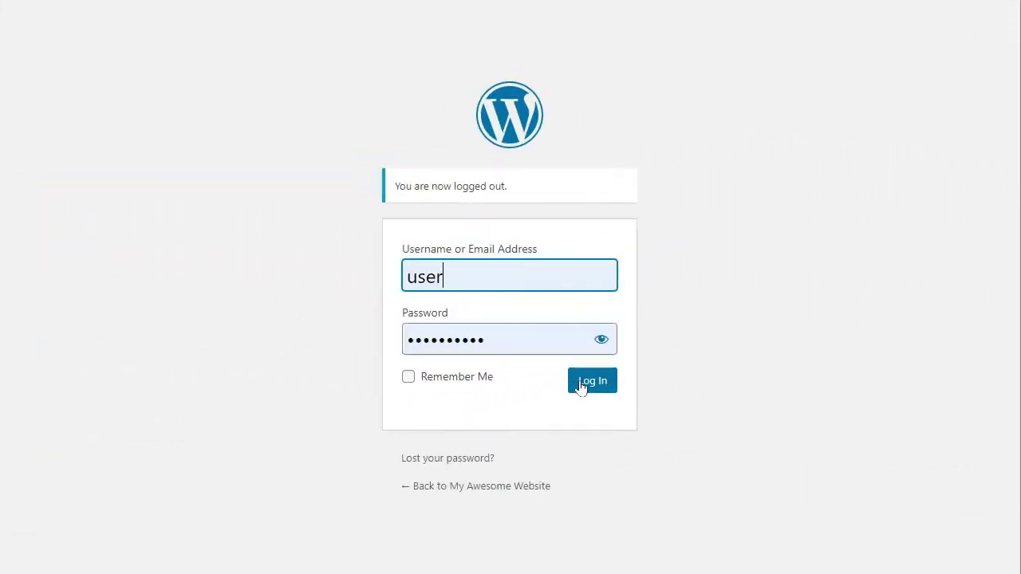
# Step: Sign in to WordPress and search Add New Plugins for 'wpforms'
pyautogui.click(580, 387)
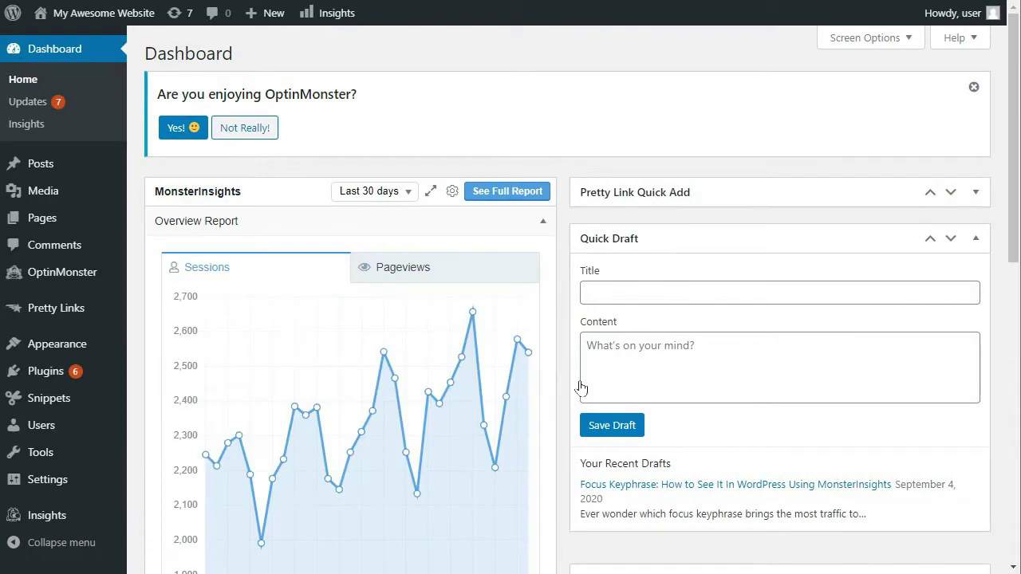
pyautogui.moveTo(71, 367)
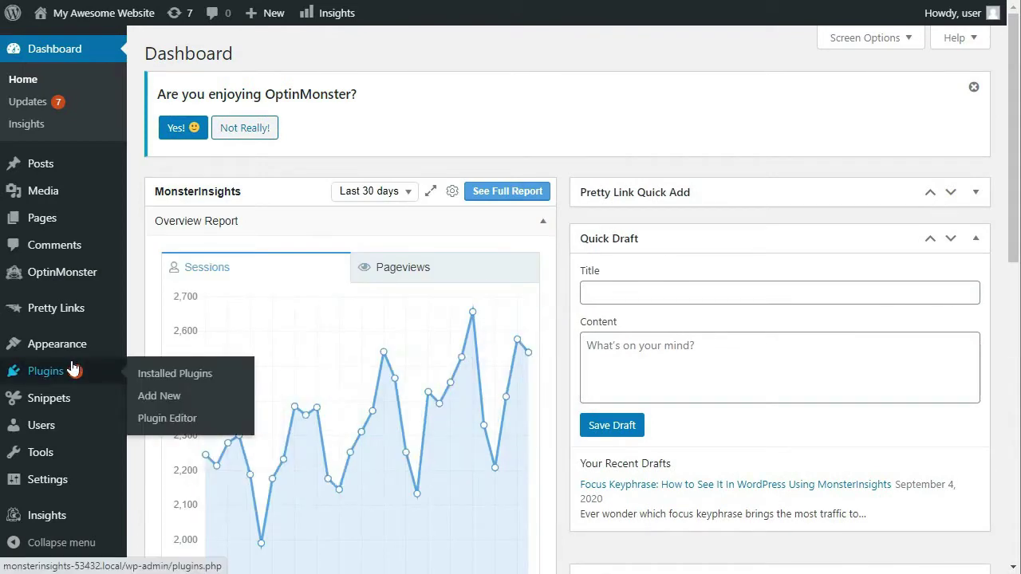
pyautogui.click(164, 403)
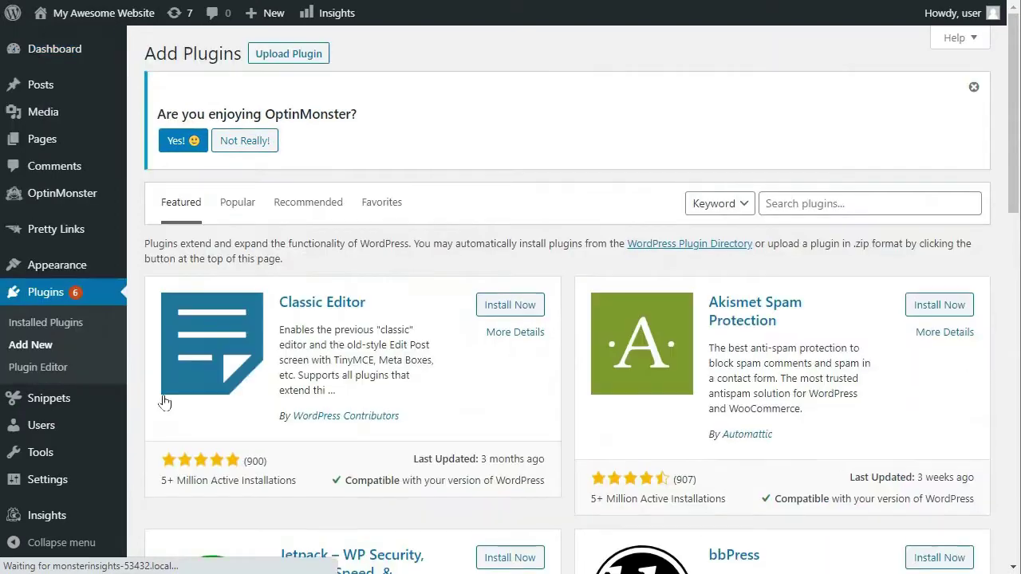
pyautogui.click(791, 205)
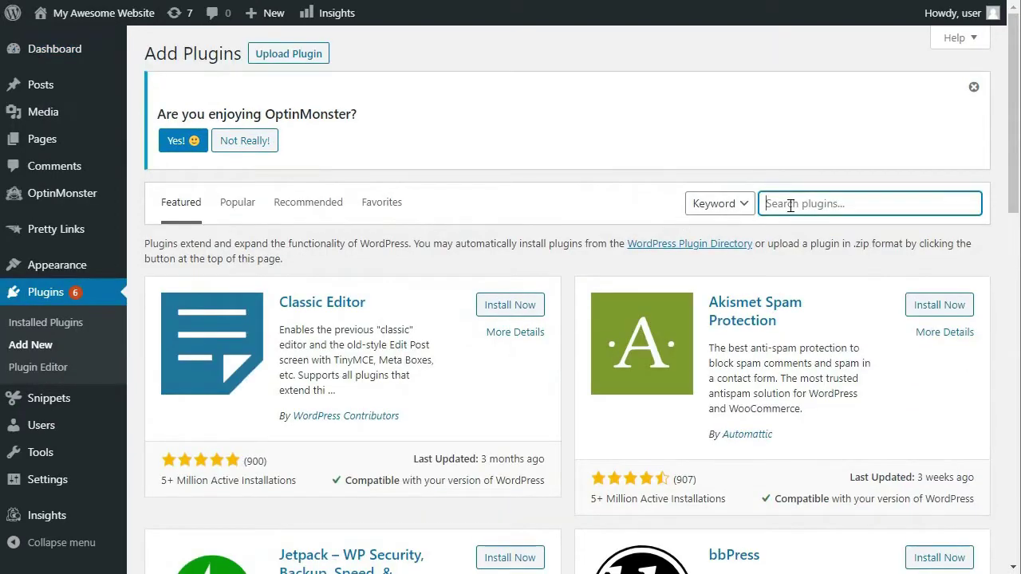
pyautogui.write('wpforms')
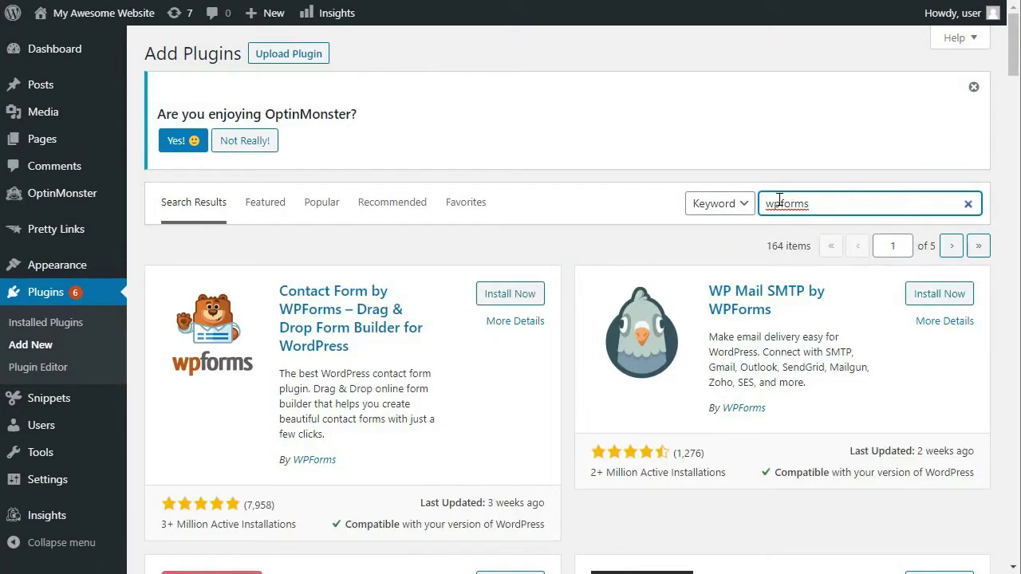
# Step: Install and activate the Contact Form by WPForms plugin
pyautogui.click(500, 294)
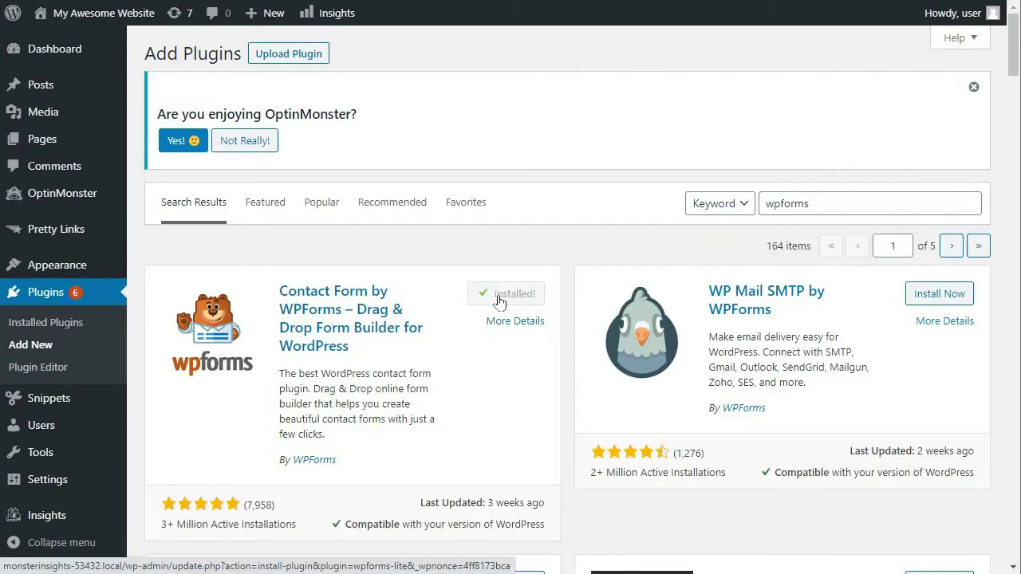
pyautogui.click(517, 294)
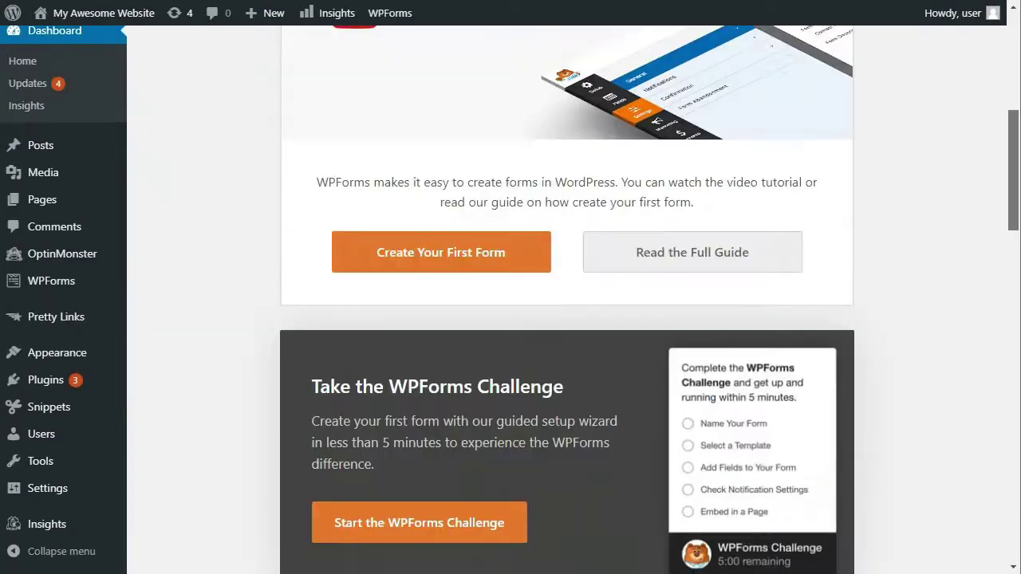
pyautogui.scroll(-10, 559, 319)
# Step: Open WPForms Settings, then sign in to the wpforms.com account and copy the license key from Downloads
pyautogui.moveTo(53, 281)
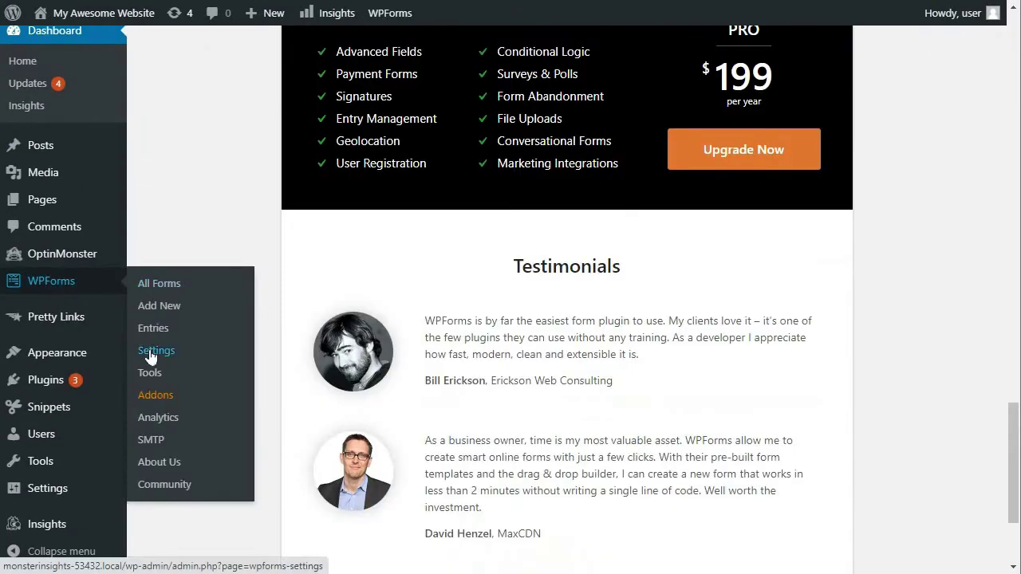
pyautogui.click(150, 353)
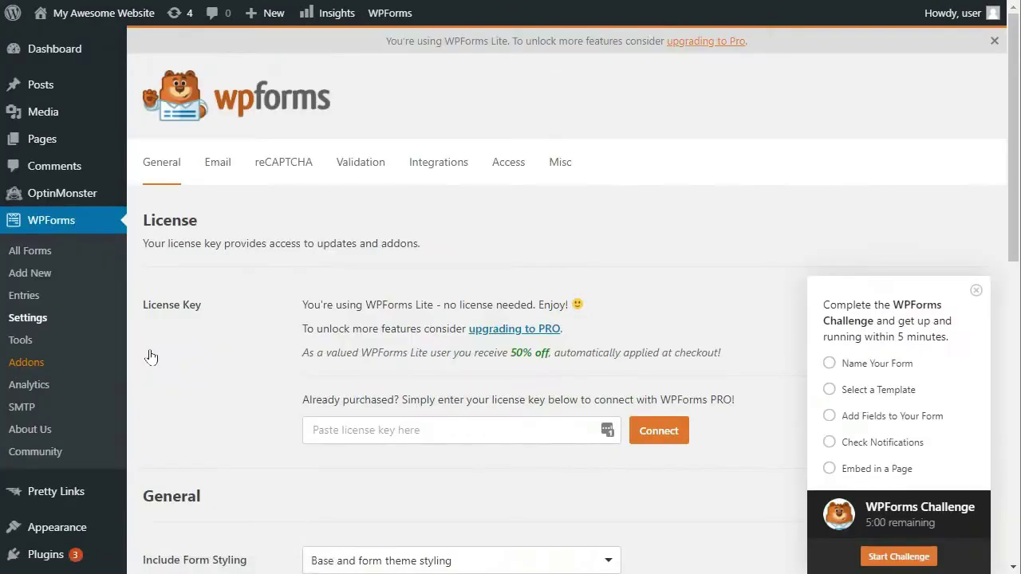
pyautogui.scroll(-3, 1017, 326)
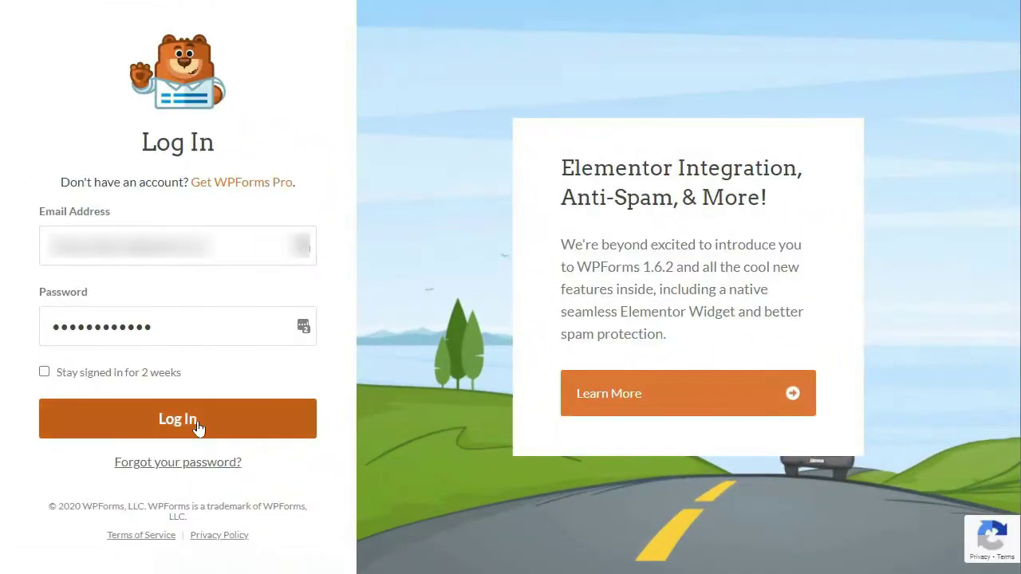
pyautogui.click(198, 429)
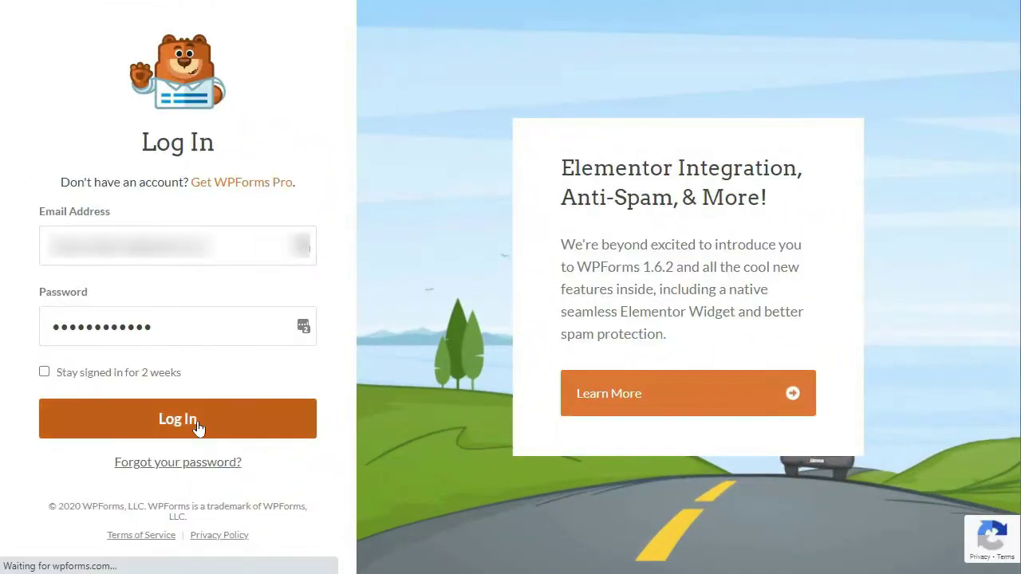
pyautogui.click(263, 267)
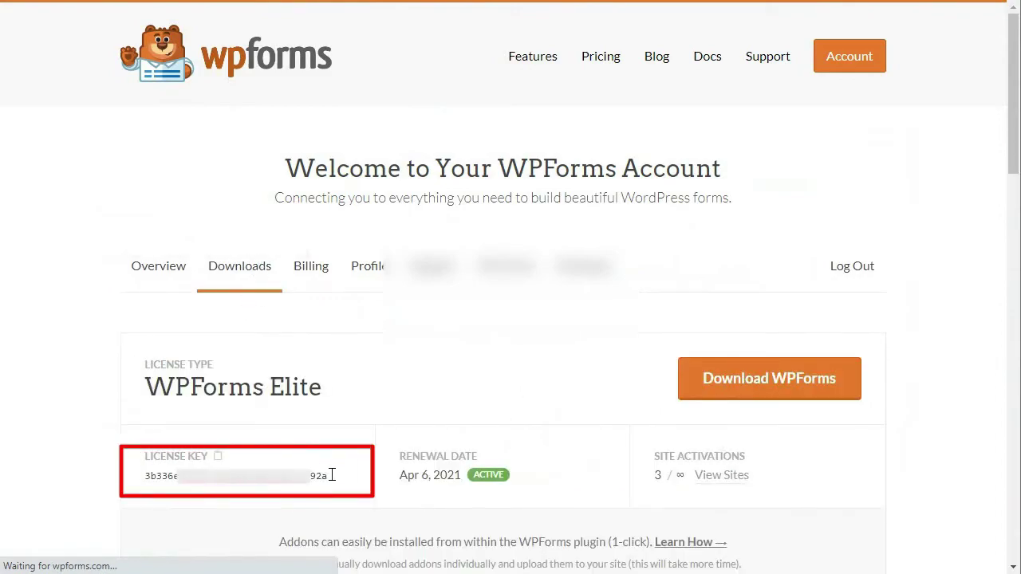
pyautogui.moveTo(332, 475); pyautogui.dragTo(142, 479)
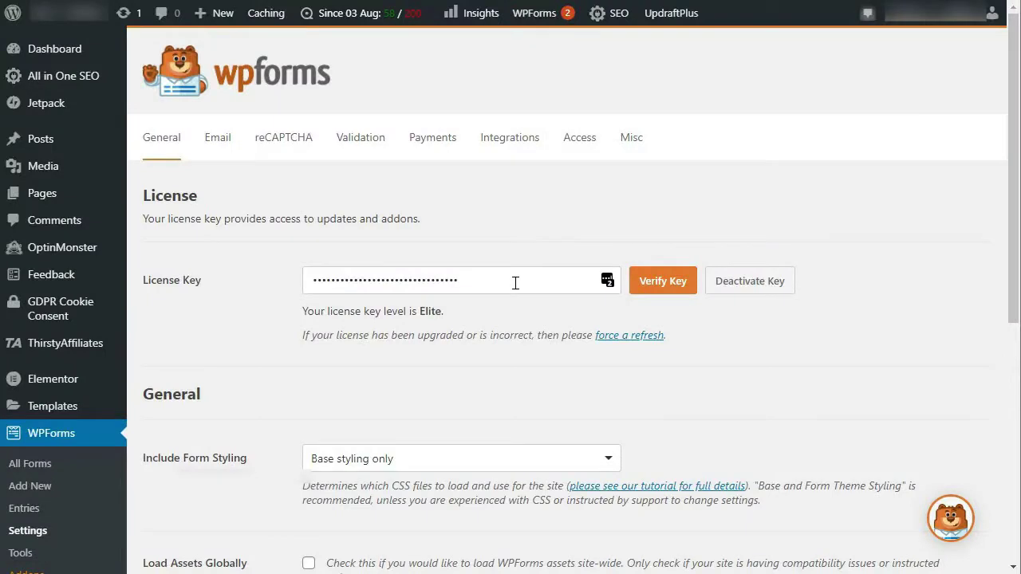
# Step: Paste the key into the License Key field, verify it, and dismiss the confirmation
pyautogui.moveTo(516, 282); pyautogui.dragTo(234, 287)
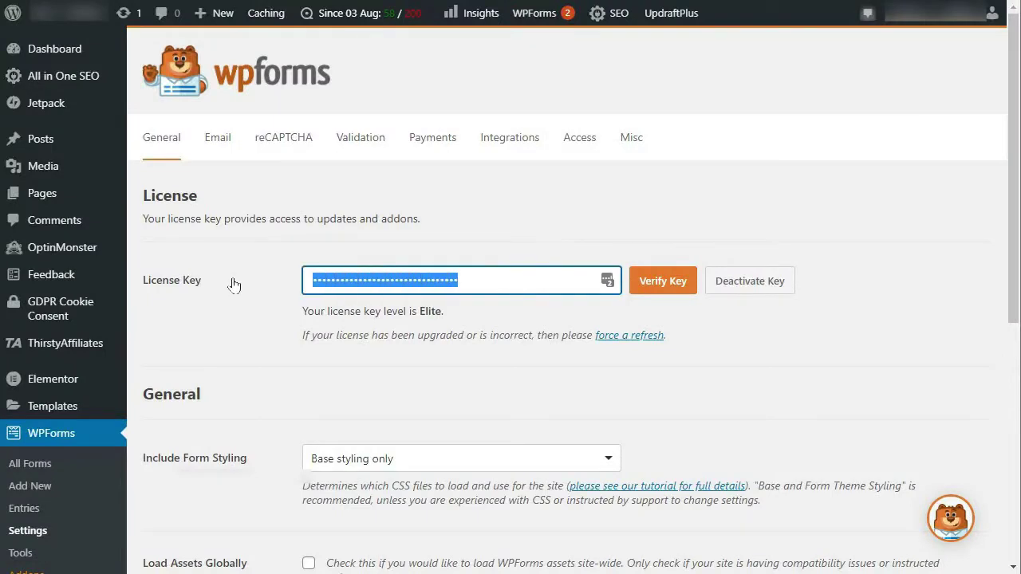
pyautogui.click(252, 298)
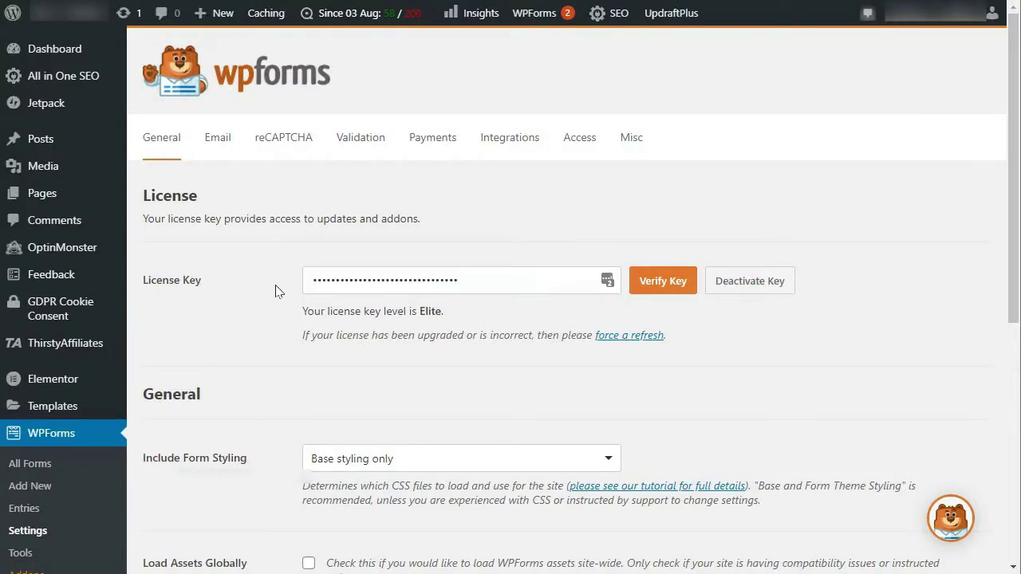
pyautogui.click(661, 284)
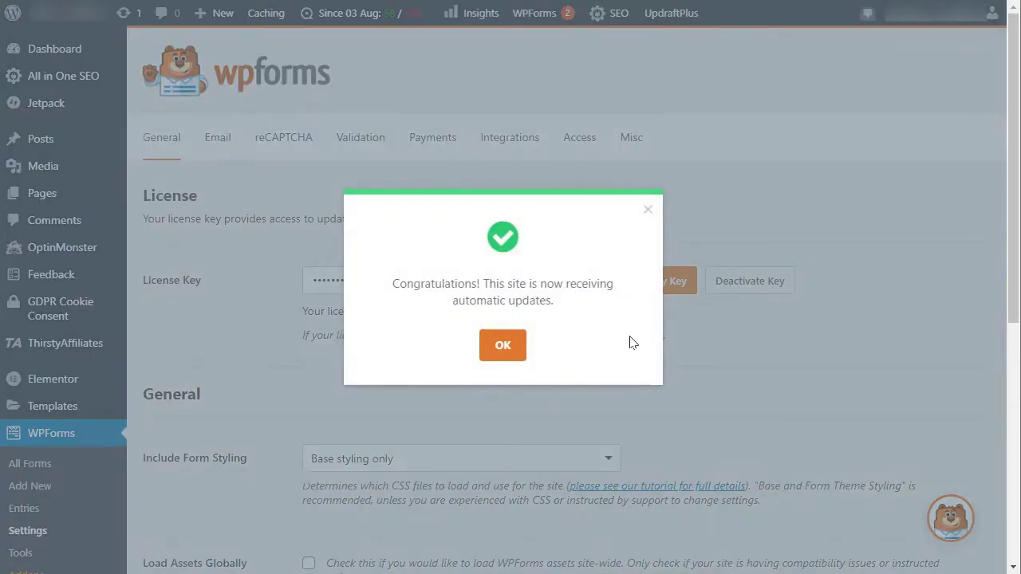
pyautogui.click(504, 351)
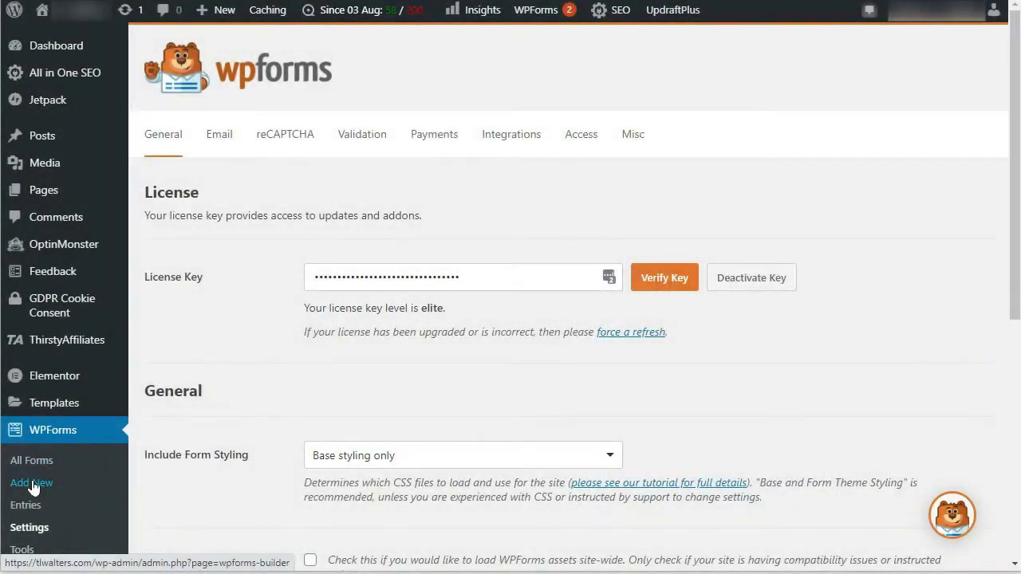
# Step: Create a new form named 'Online Order Form' from the Billing / Order Form template
pyautogui.click(32, 484)
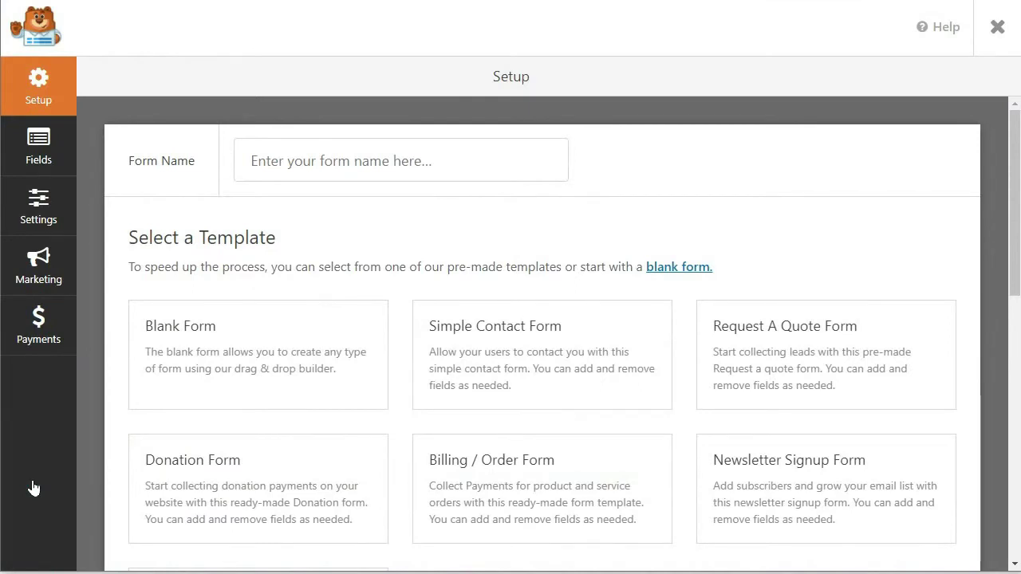
pyautogui.click(444, 169)
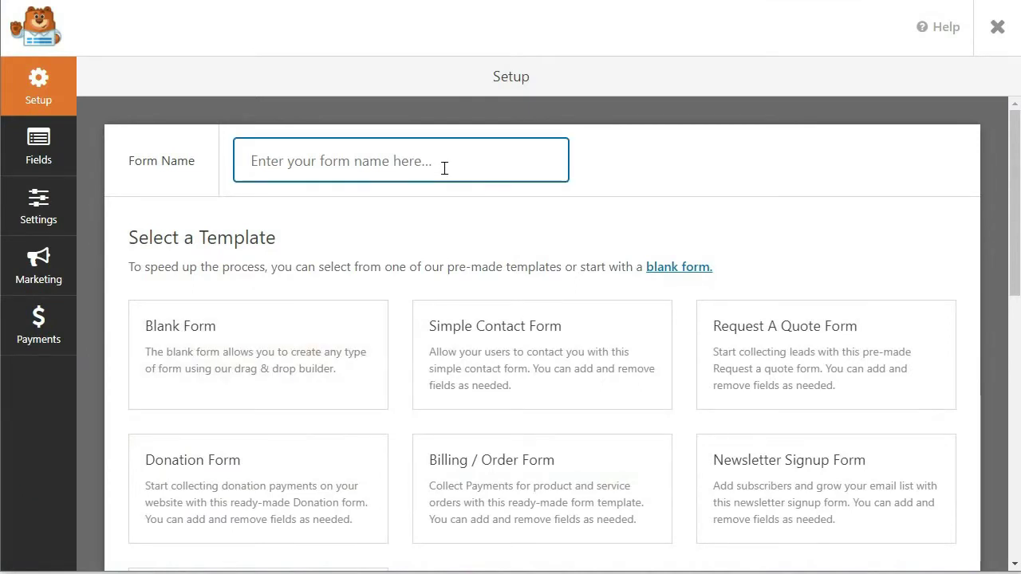
pyautogui.write('Online')
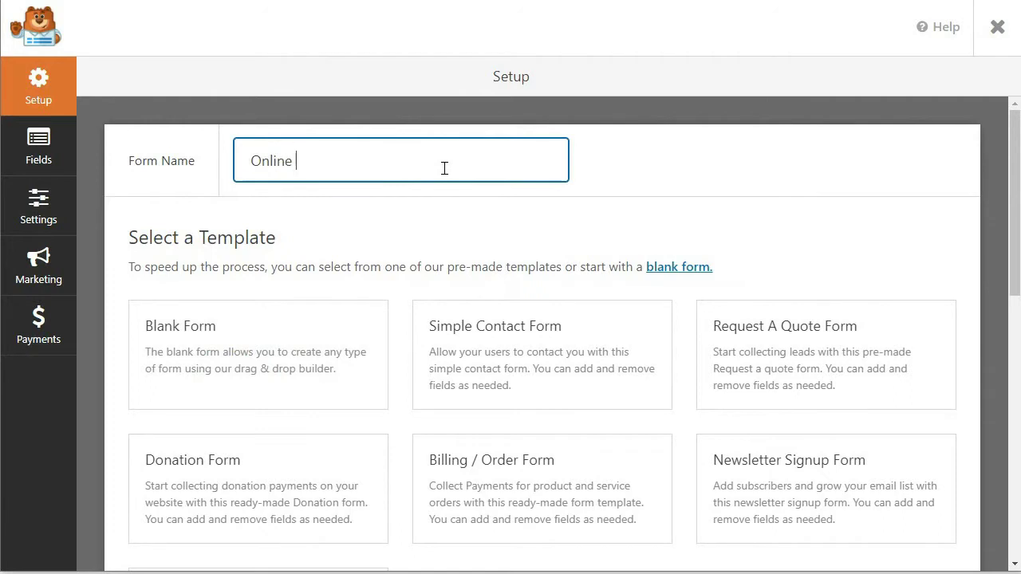
pyautogui.write(' Order Form')
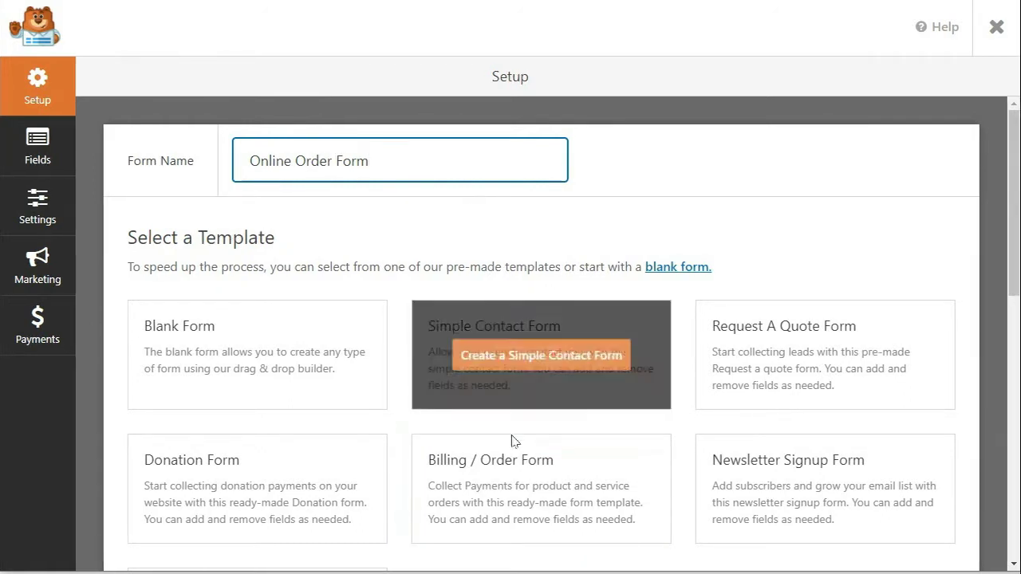
pyautogui.click(515, 491)
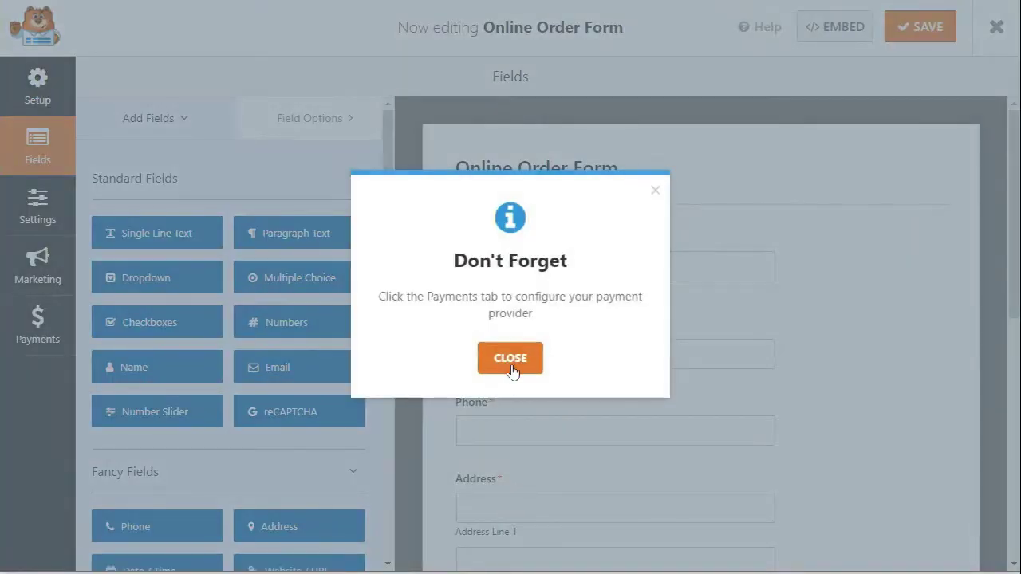
# Step: Dismiss the payment reminder and scroll through the form preview
pyautogui.click(512, 364)
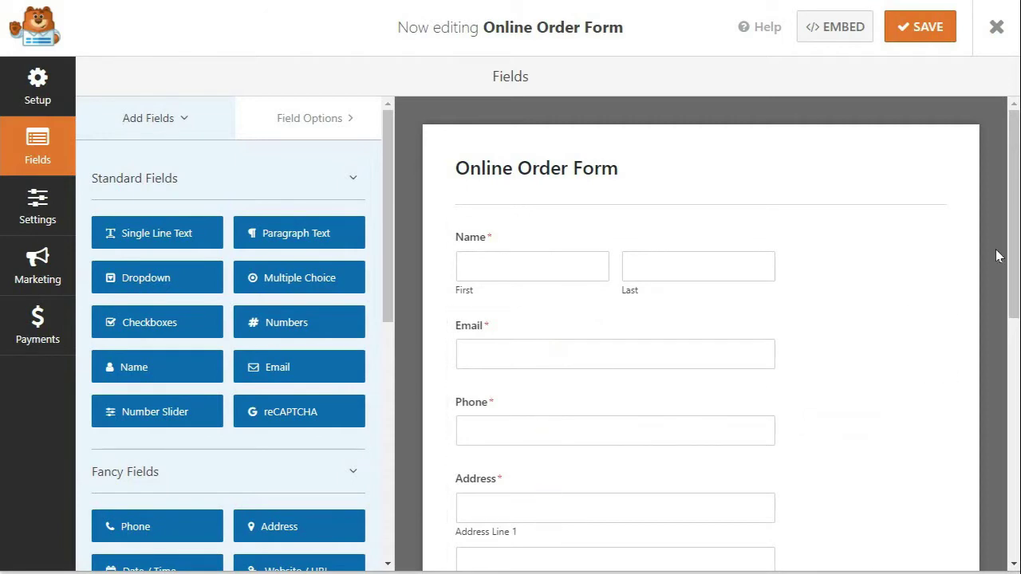
pyautogui.scroll(-1, 1005, 274)
pyautogui.scroll(-5, 1007, 287)
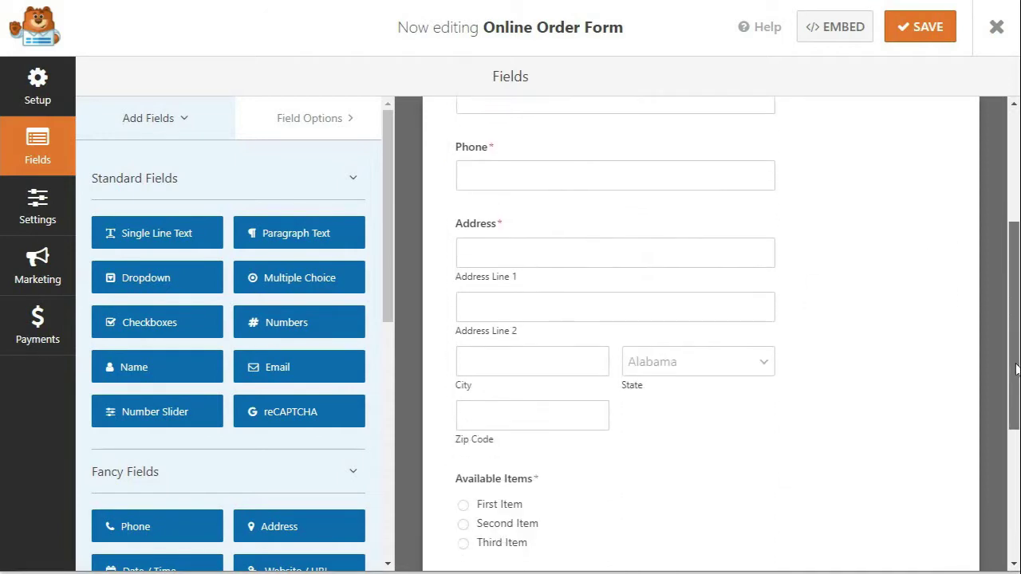
pyautogui.scroll(-2, 702, 336)
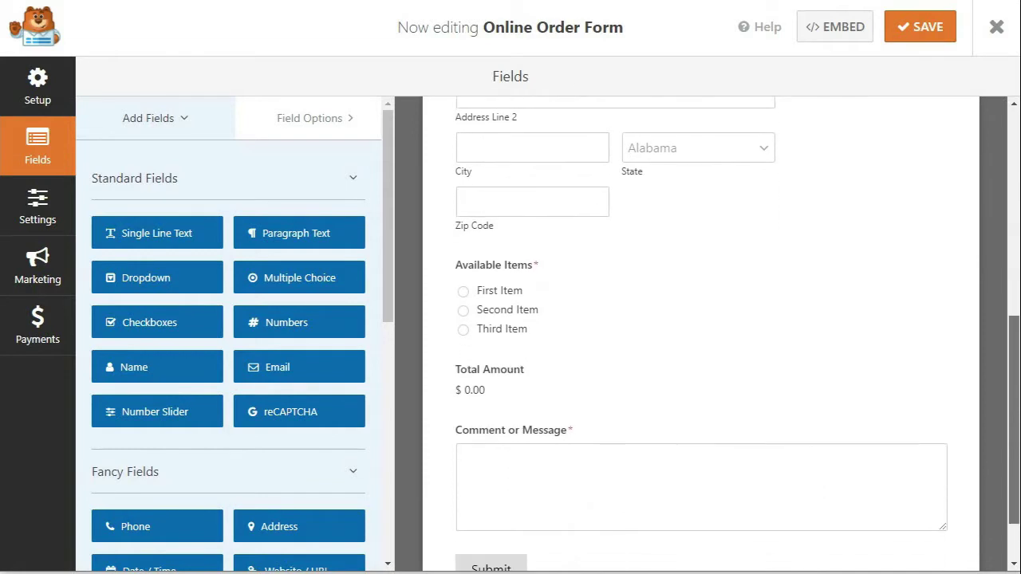
pyautogui.scroll(10, 703, 335)
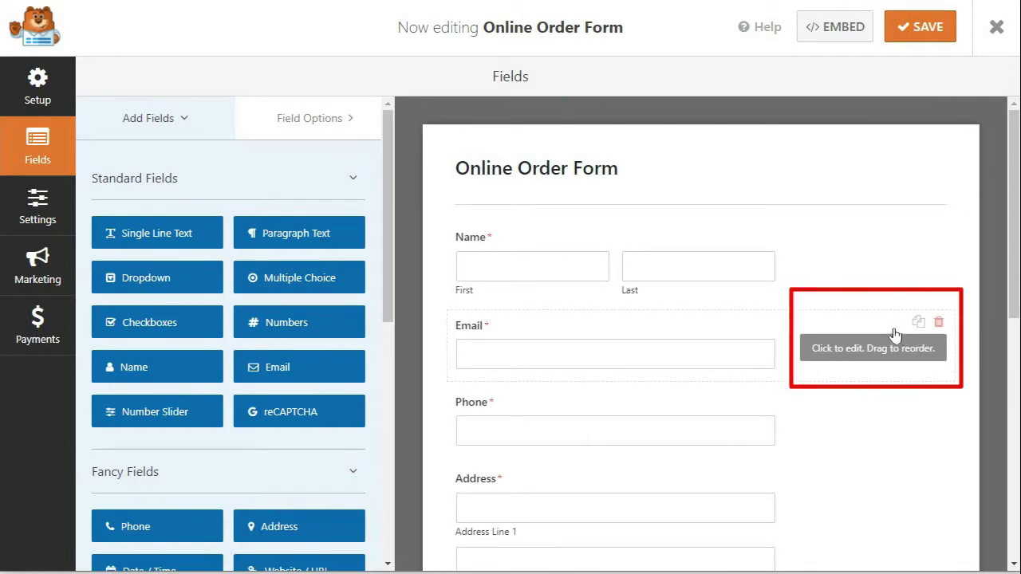
# Step: Drag the Email field below Phone and back above it to show reordering
pyautogui.moveTo(895, 335); pyautogui.dragTo(888, 433)
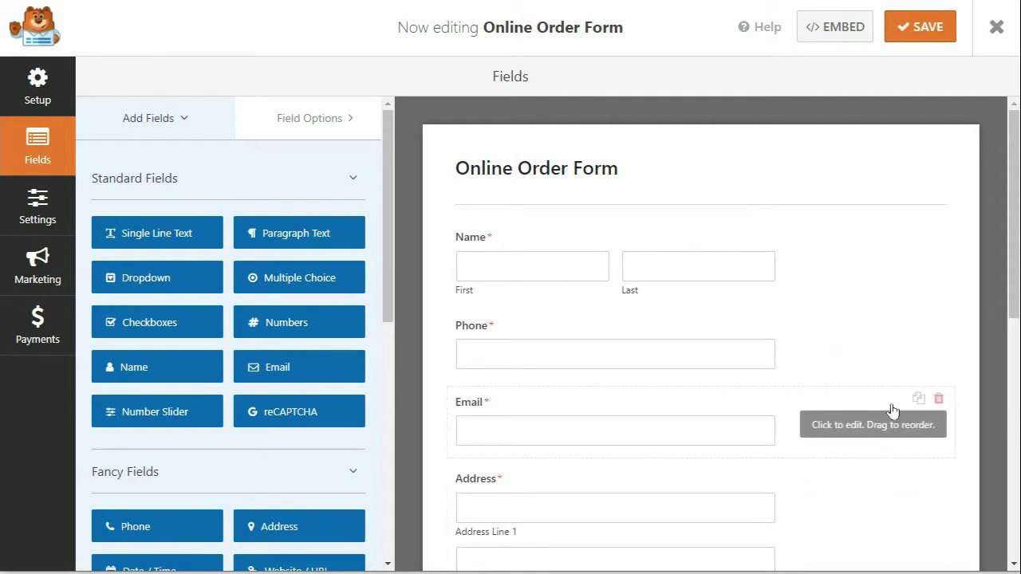
pyautogui.moveTo(891, 412); pyautogui.dragTo(878, 336)
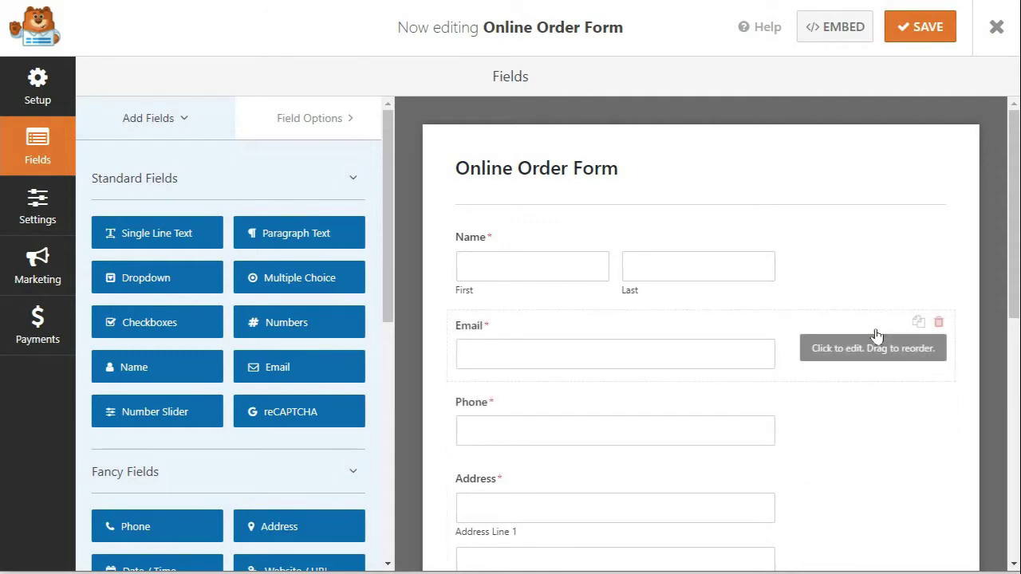
pyautogui.moveTo(1015, 237); pyautogui.dragTo(1003, 441)
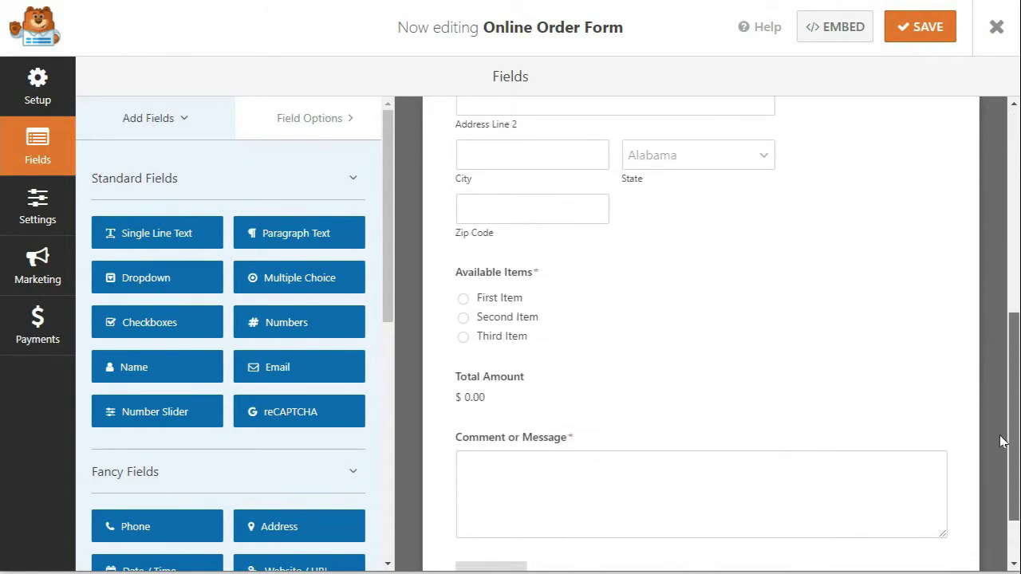
# Step: Rename the Available Items options to '3 Gift Boxes - $10' and '6 Gift Boxes', pricing the second at 18.00
pyautogui.click(564, 283)
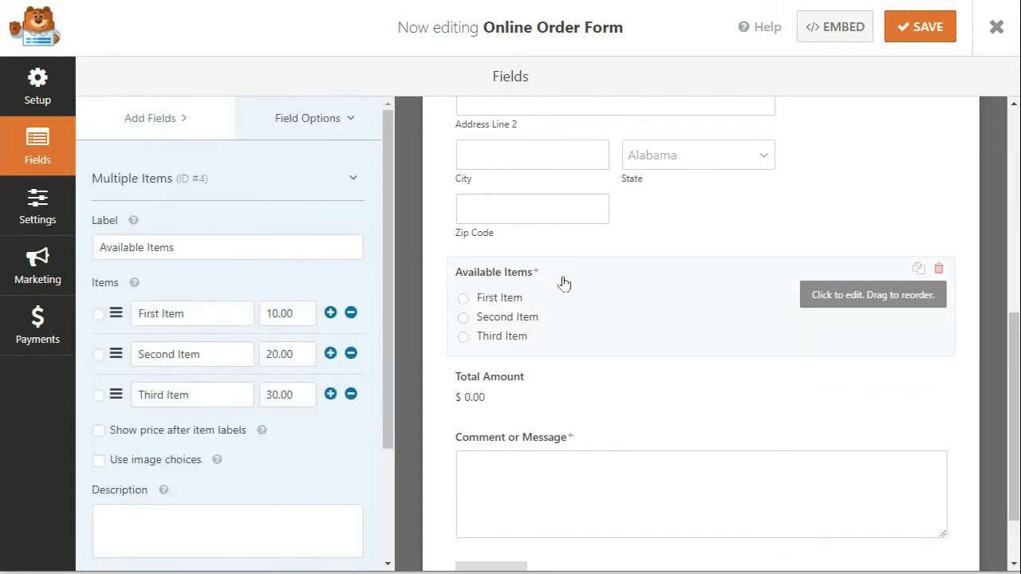
pyautogui.moveTo(136, 224)
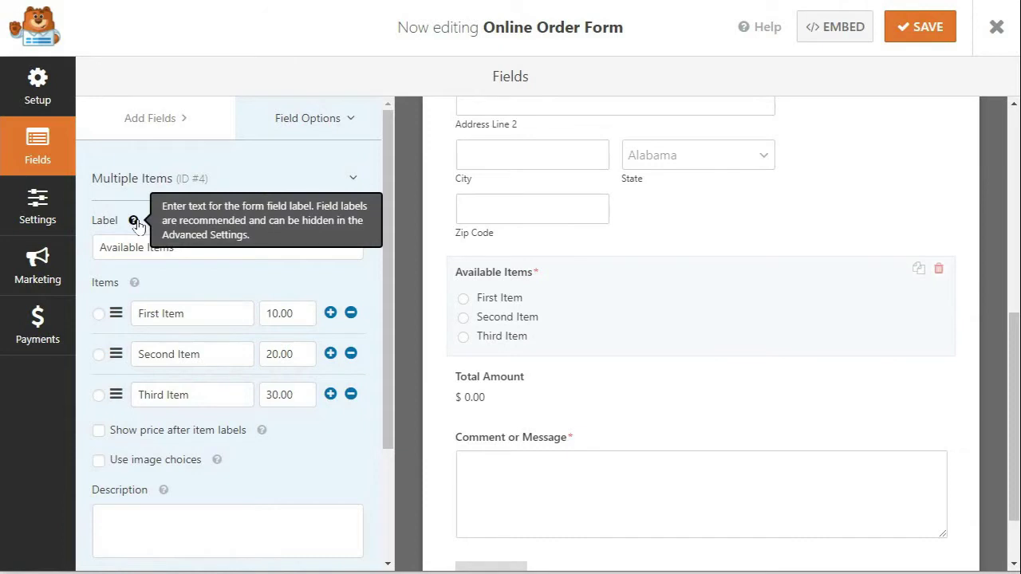
pyautogui.moveTo(263, 438)
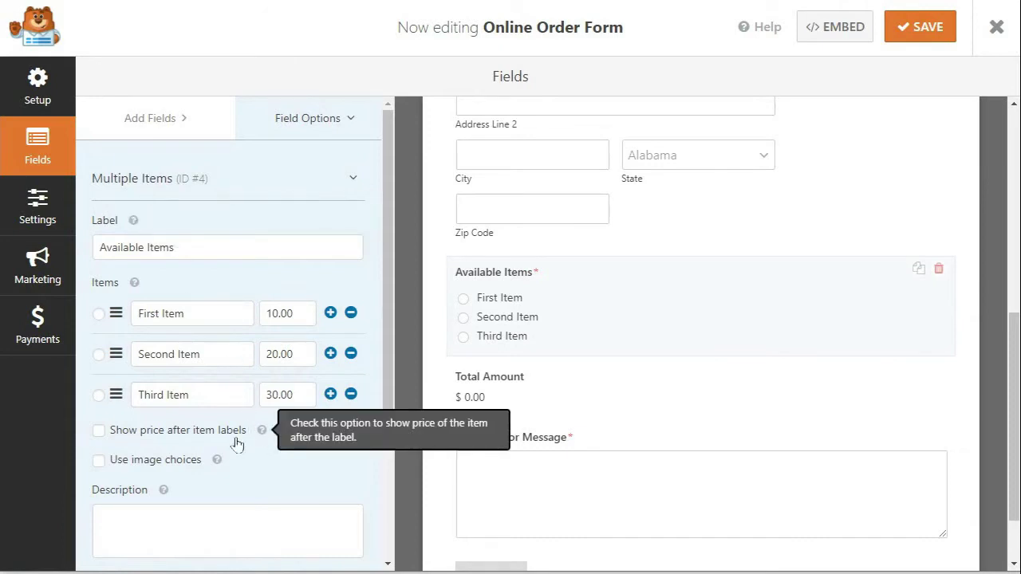
pyautogui.moveTo(217, 463)
pyautogui.moveTo(164, 492)
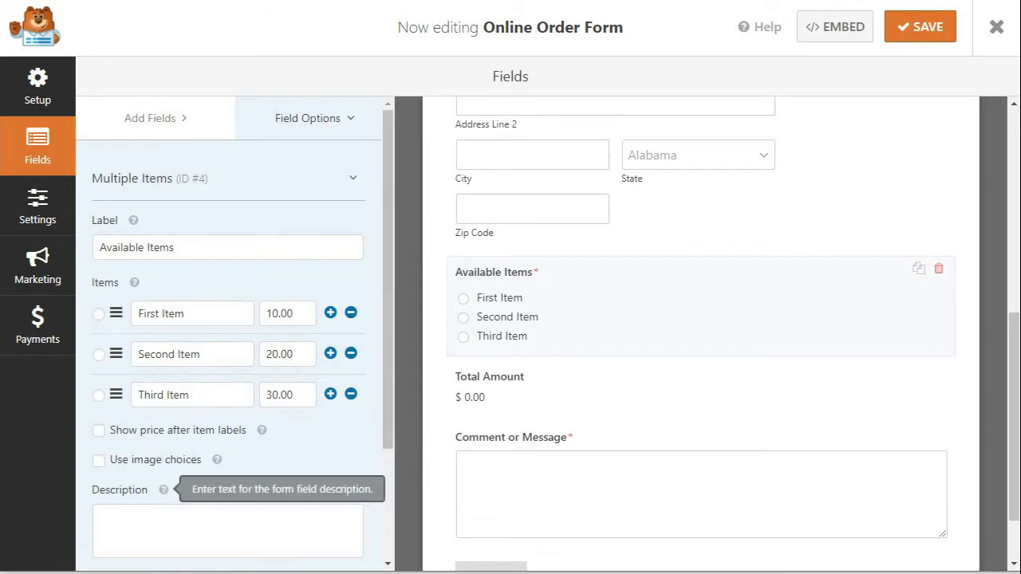
pyautogui.moveTo(186, 314); pyautogui.dragTo(129, 314)
pyautogui.write('3 Gi')
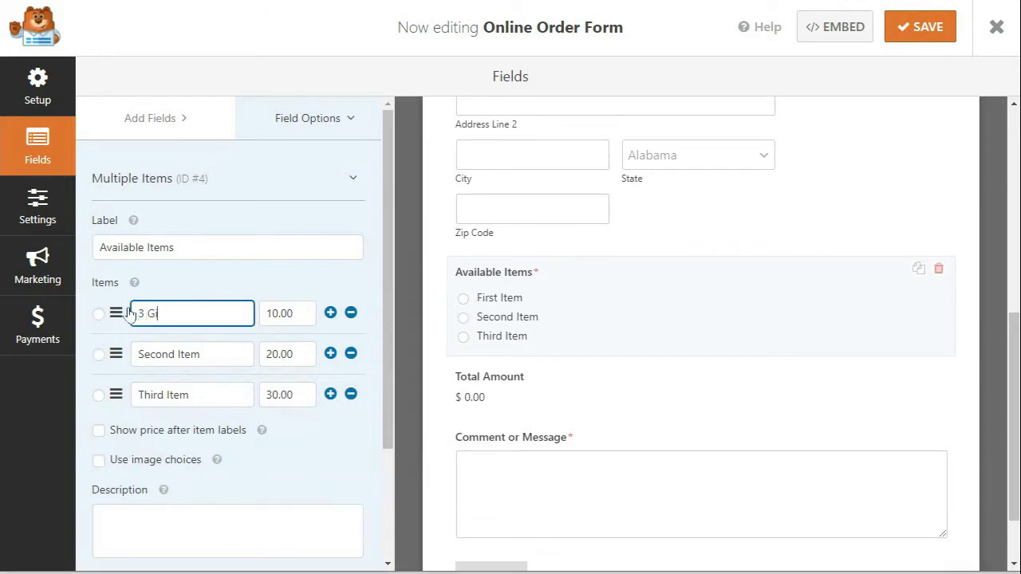
pyautogui.write('ft Boxes - $10')
pyautogui.moveTo(146, 354); pyautogui.dragTo(217, 351)
pyautogui.write('6 Gi')
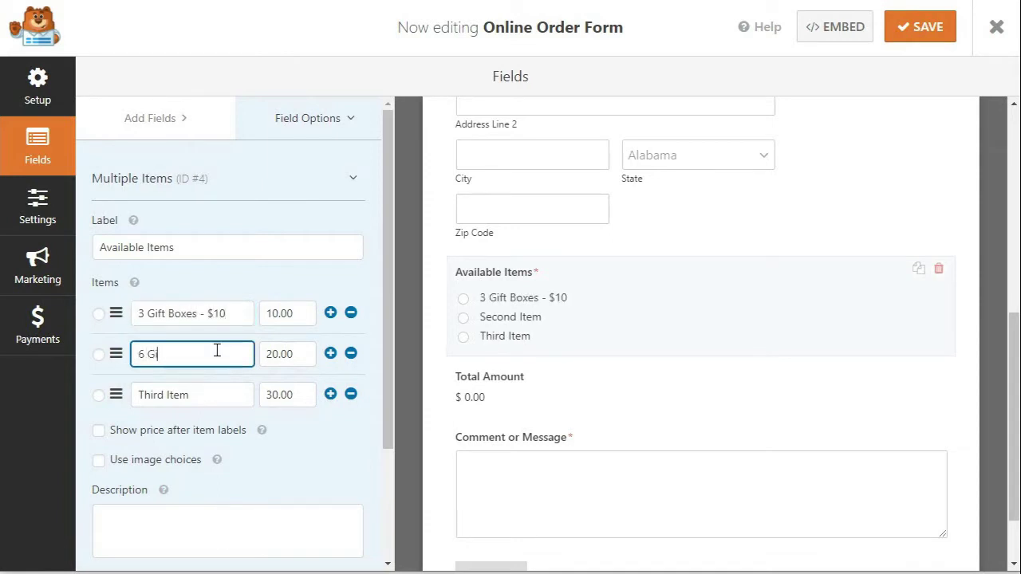
pyautogui.write('ft Boxes - $18')
pyautogui.doubleClick(266, 354)
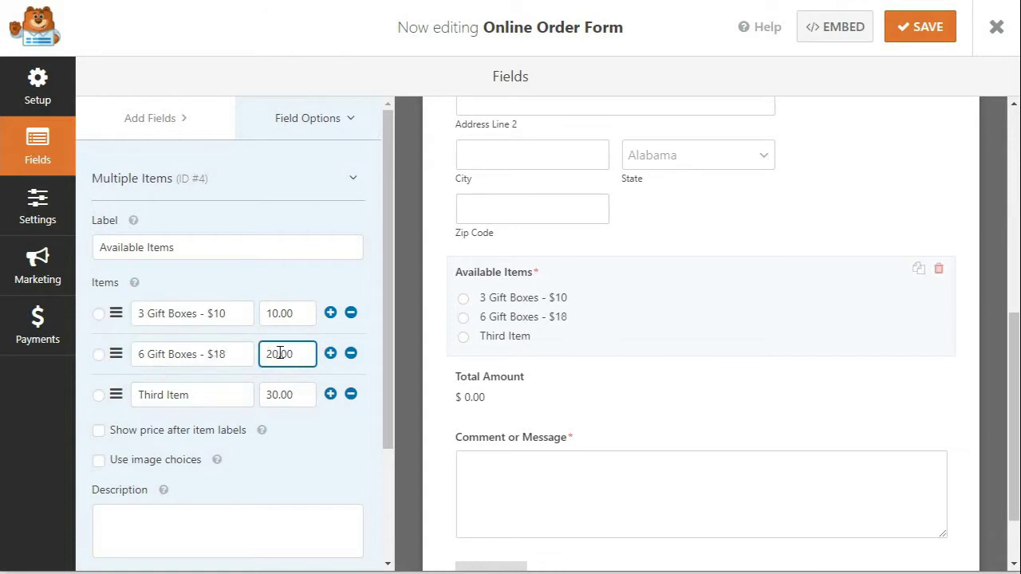
pyautogui.write('18.00')
# Step: Rename the third option '12 Gift Boxes' and add a fourth, '15 Gift Boxes - $32', priced 32.00
pyautogui.tripleClick(135, 394)
pyautogui.write('12 Gift Boxes - $30')
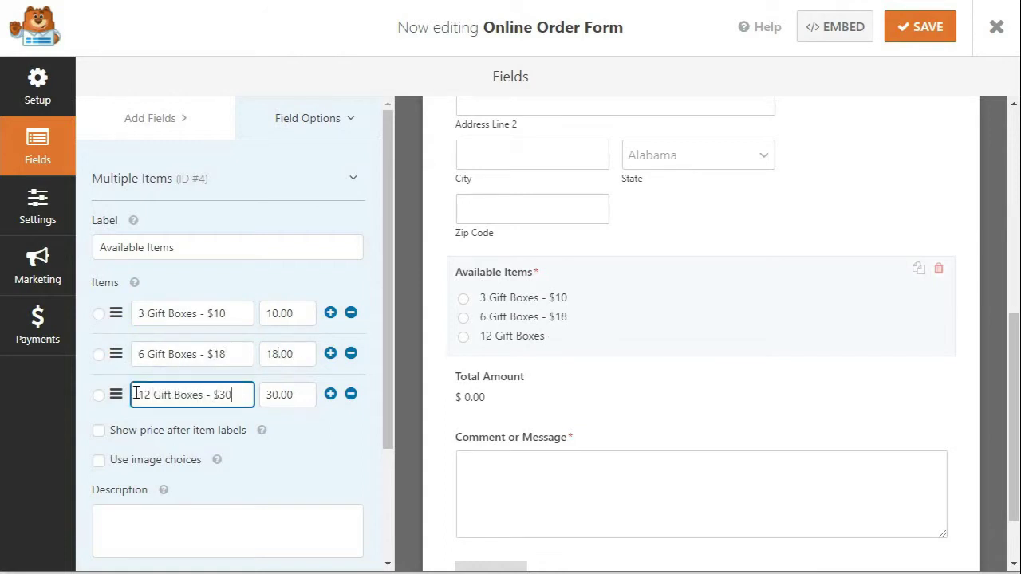
pyautogui.click(330, 395)
pyautogui.click(210, 438)
pyautogui.write('15 Gift Boxes')
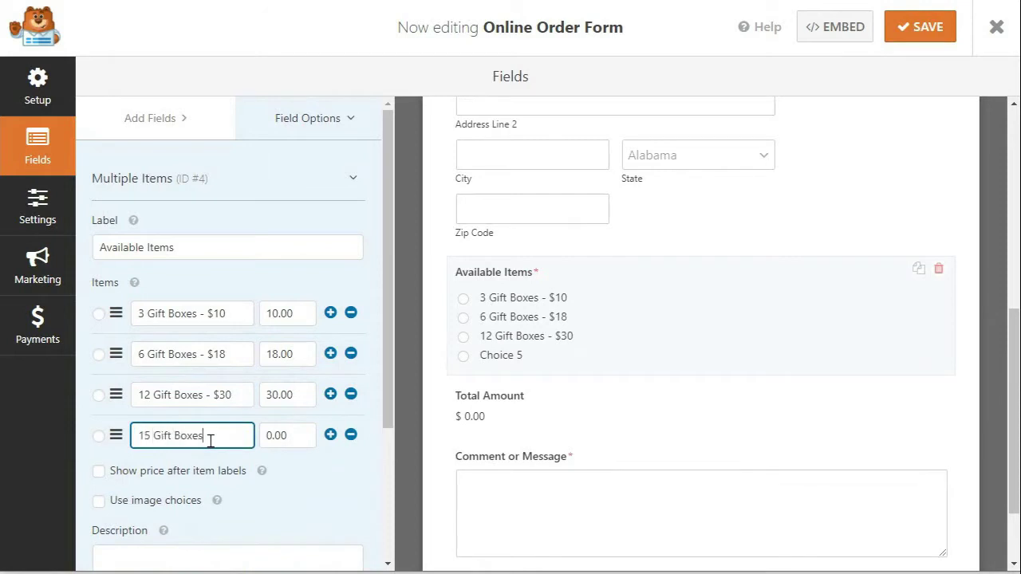
pyautogui.write(' - $32')
pyautogui.press('Tab')
pyautogui.write('32.00')
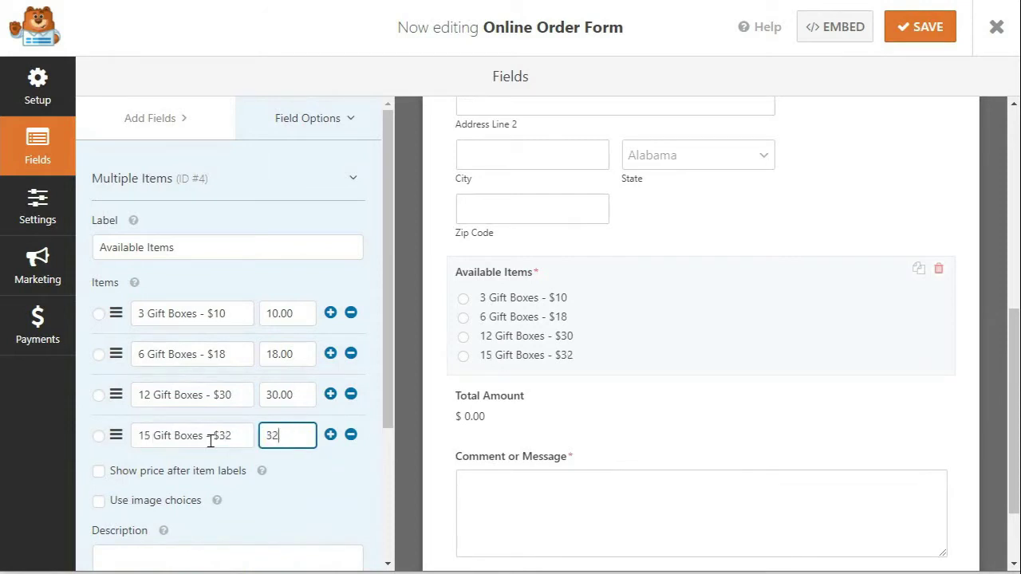
pyautogui.scroll(-3, 224, 359)
pyautogui.scroll(-1, 1015, 386)
pyautogui.moveTo(1015, 386); pyautogui.dragTo(1005, 426)
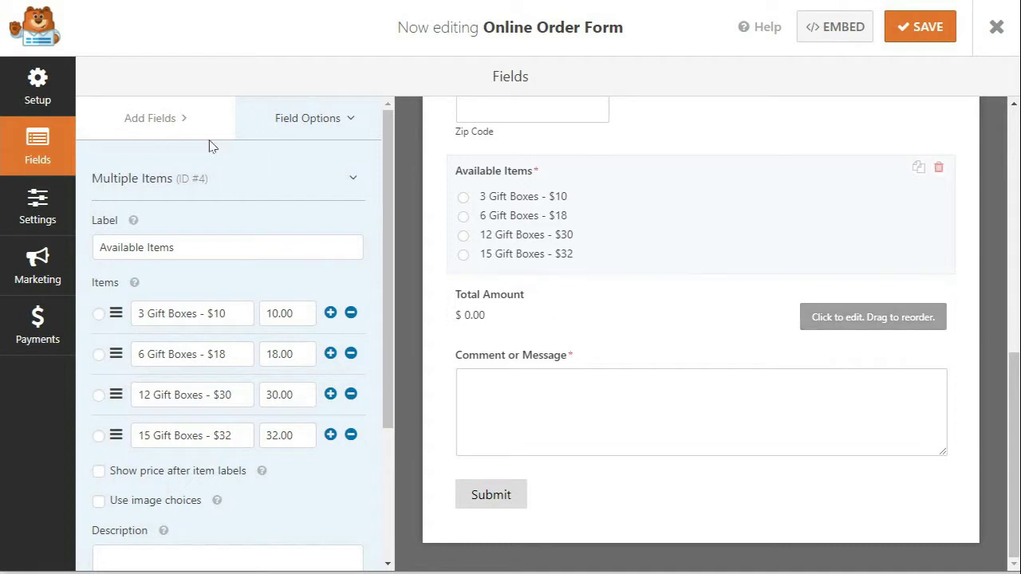
pyautogui.click(158, 126)
pyautogui.moveTo(391, 197); pyautogui.dragTo(403, 460)
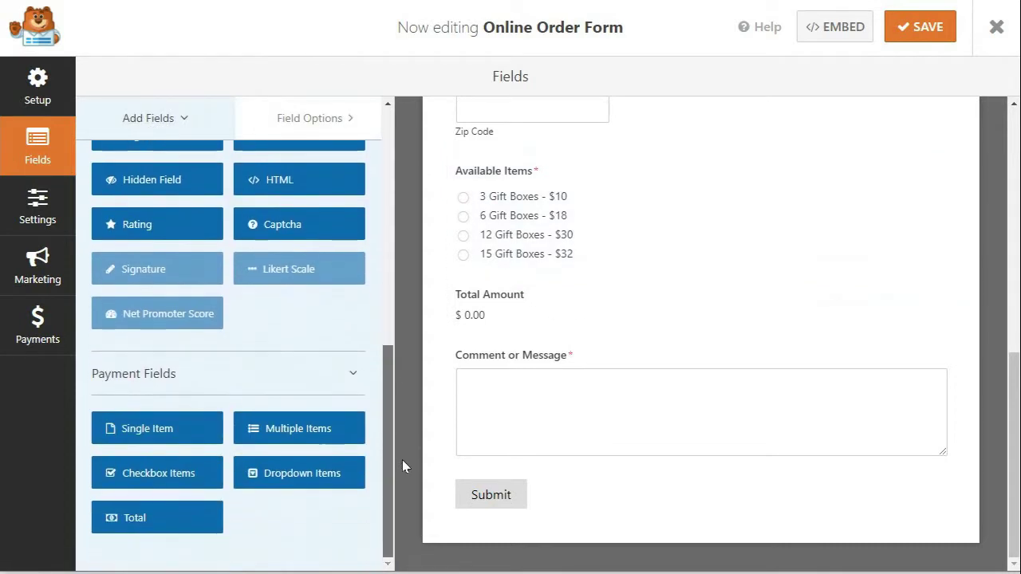
# Step: Add a Checkbox Items field below Available Items with the single option 'Holiday Box - $100' at 100.00
pyautogui.click(177, 478)
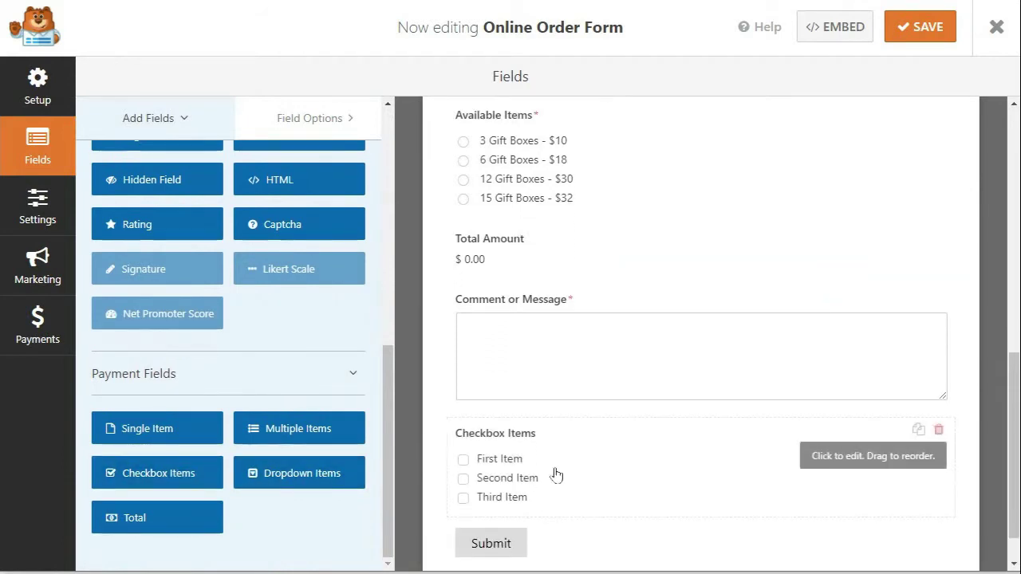
pyautogui.moveTo(554, 476); pyautogui.dragTo(546, 322)
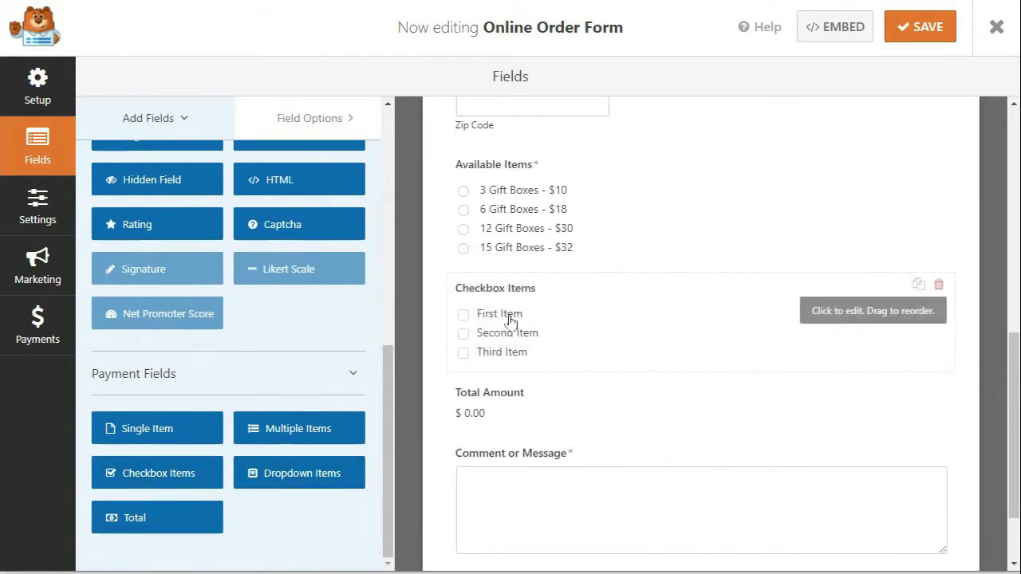
pyautogui.click(510, 323)
pyautogui.moveTo(196, 162); pyautogui.dragTo(133, 169)
pyautogui.write('Holiday Box - $100')
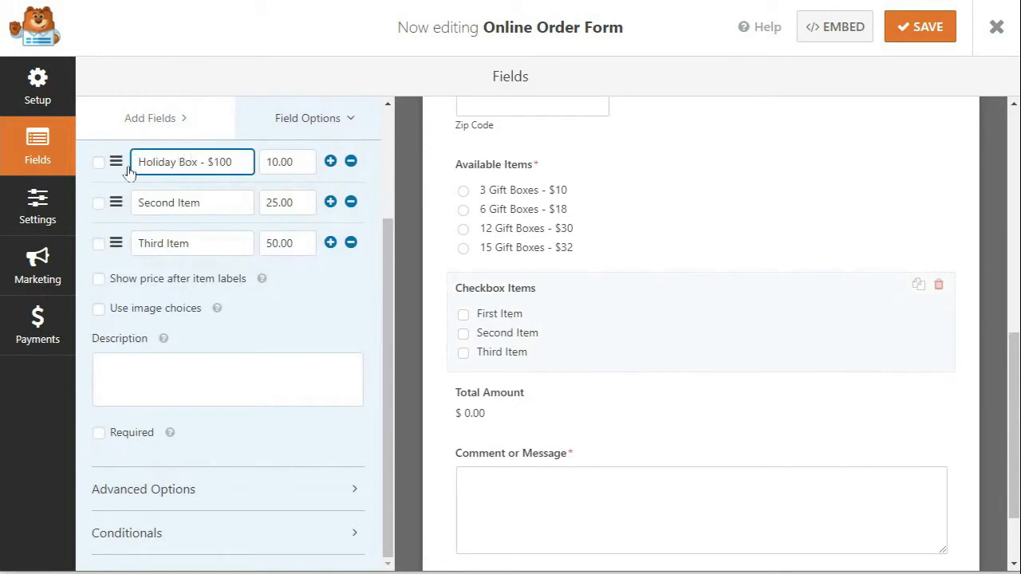
pyautogui.doubleClick(265, 162)
pyautogui.write('100.00')
pyautogui.click(351, 202)
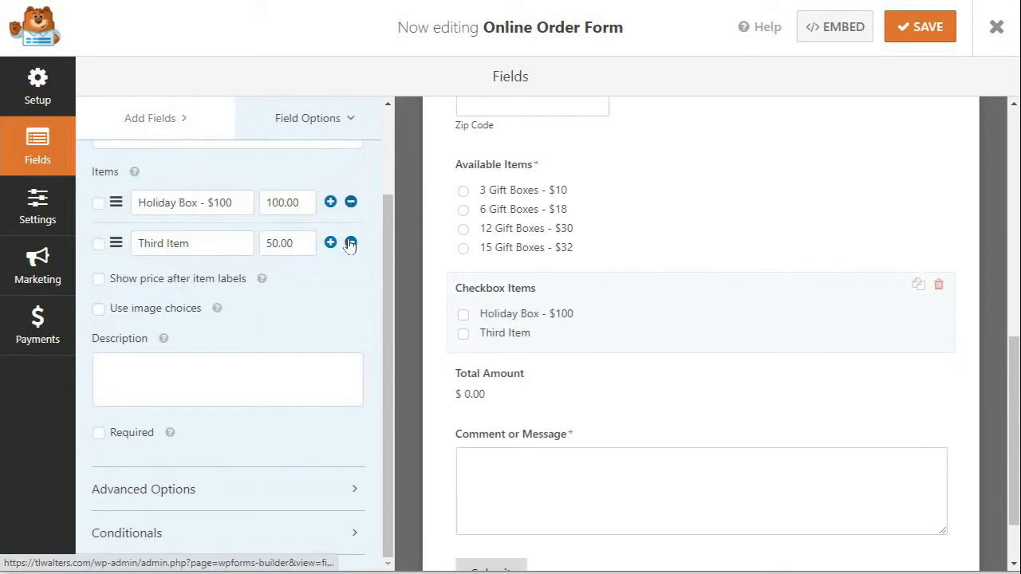
pyautogui.click(351, 243)
# Step: Label the checkbox field 'Special Gift Item' and enable its conditional logic
pyautogui.moveTo(182, 177); pyautogui.dragTo(135, 235)
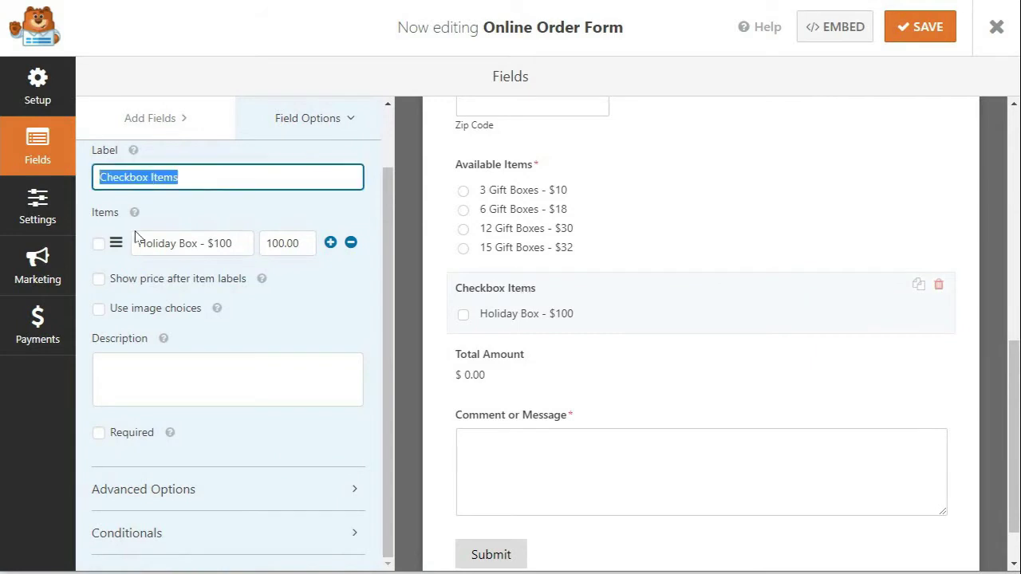
pyautogui.write('Special Gift Item')
pyautogui.scroll(-1, 392, 444)
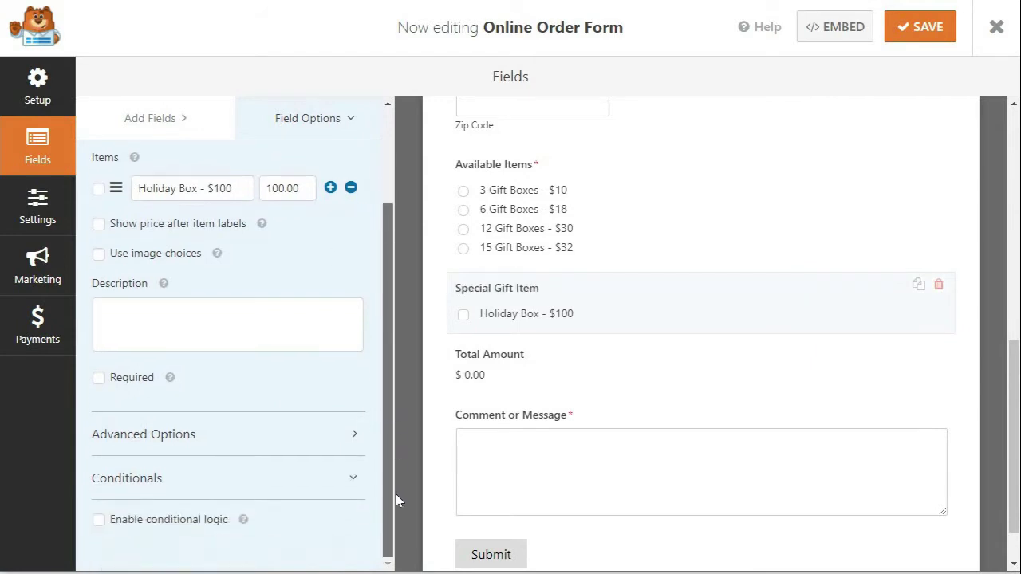
pyautogui.click(98, 518)
pyautogui.moveTo(390, 409); pyautogui.dragTo(401, 486)
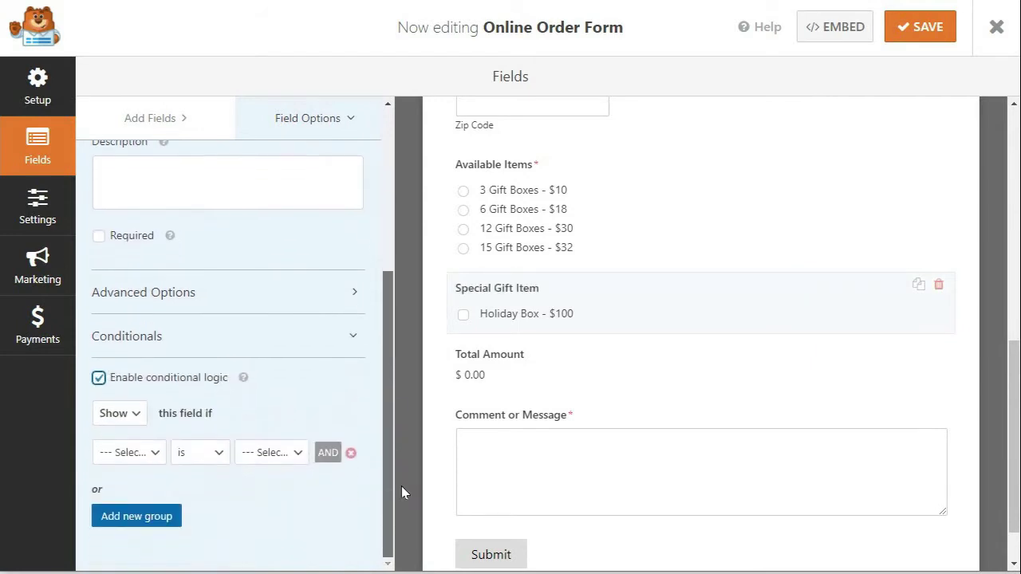
pyautogui.click(156, 453)
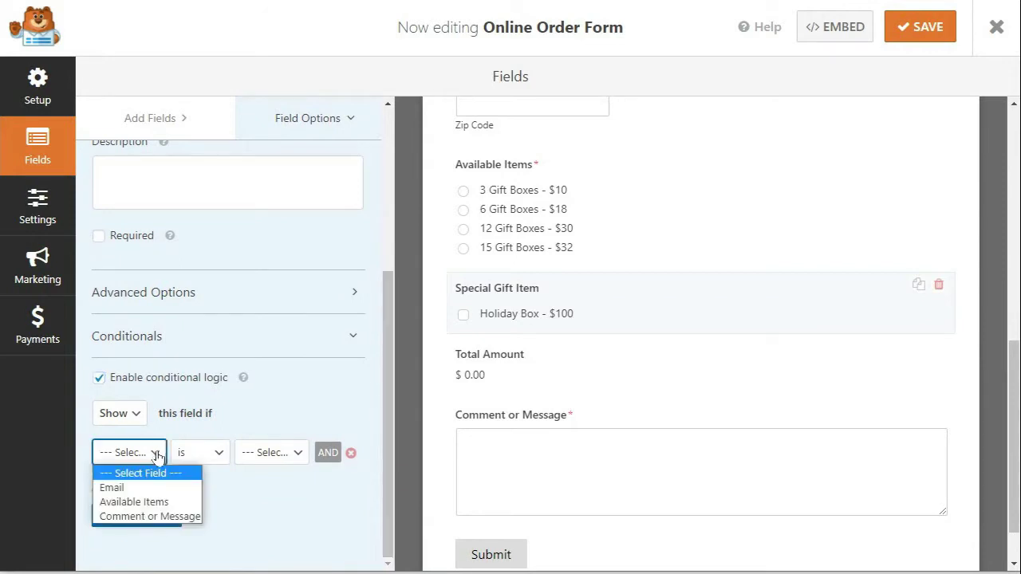
pyautogui.click(157, 456)
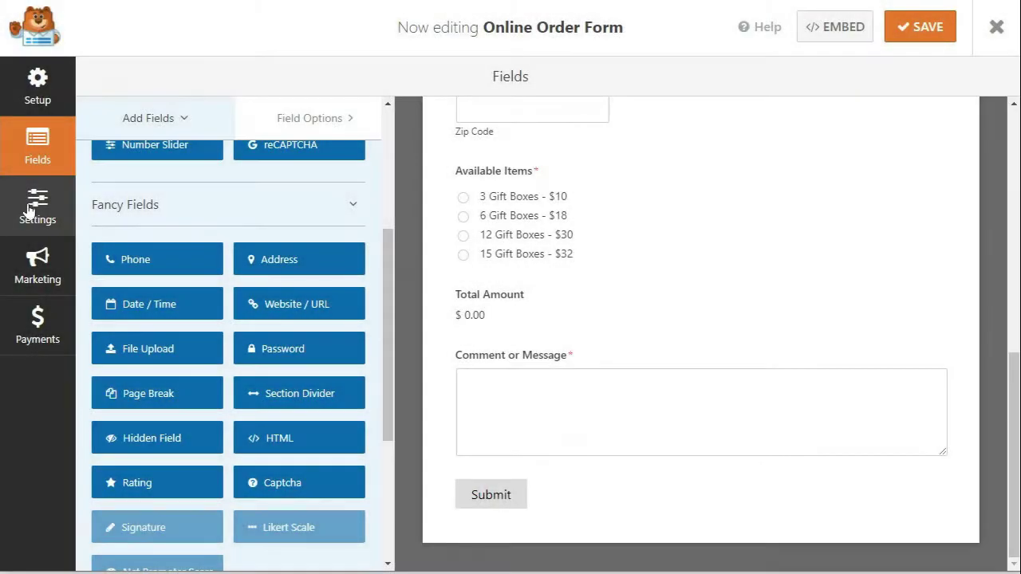
# Step: Open the form's Settings and show the Notifications section
pyautogui.click(29, 210)
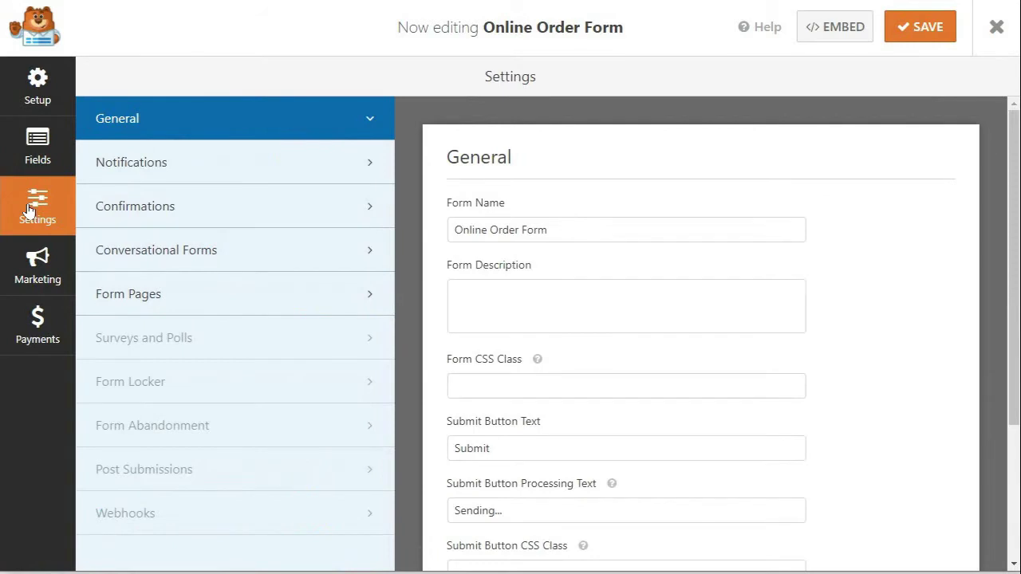
pyautogui.click(214, 171)
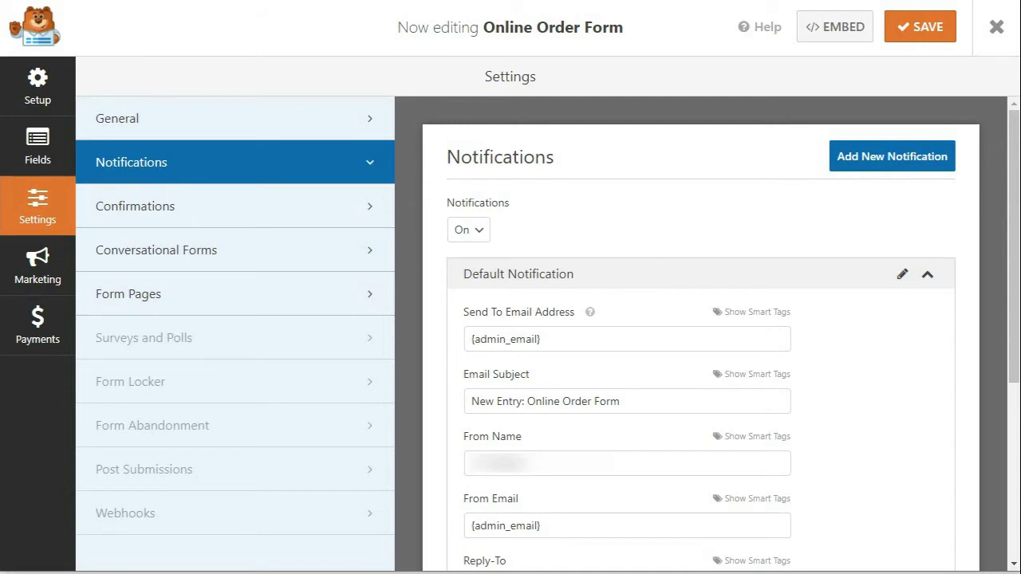
# Step: Send the default notification only to the Email field, subject 'We Hope You Enjoy Your Recent Purchase!'
pyautogui.scroll(-1, 718, 319)
pyautogui.click(733, 300)
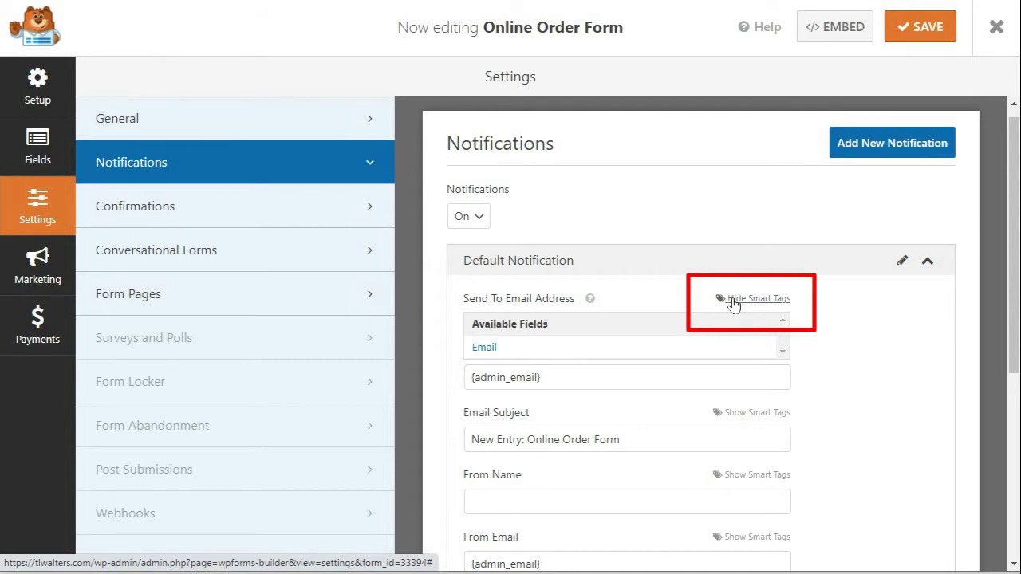
pyautogui.click(478, 351)
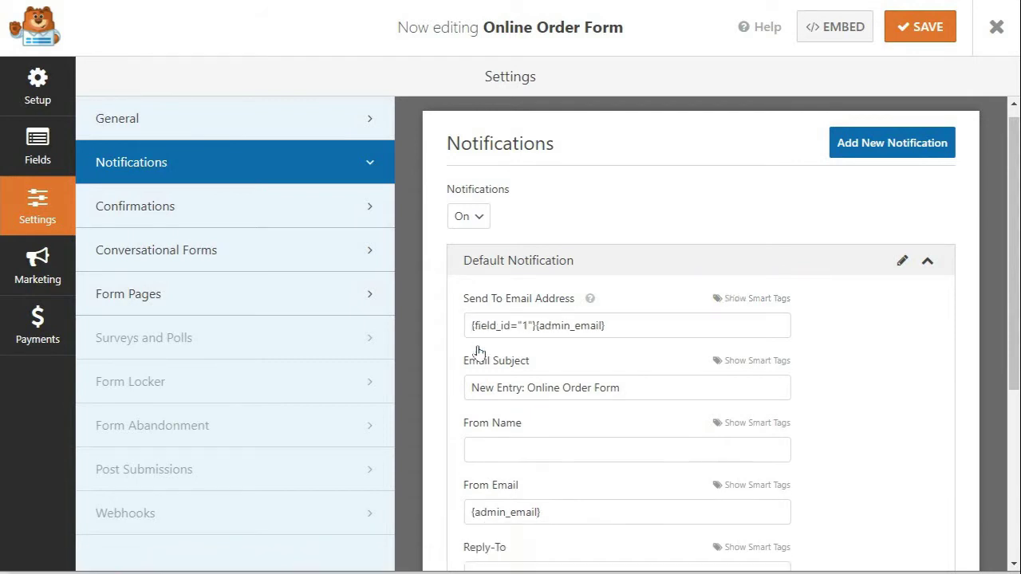
pyautogui.moveTo(536, 326); pyautogui.dragTo(631, 324)
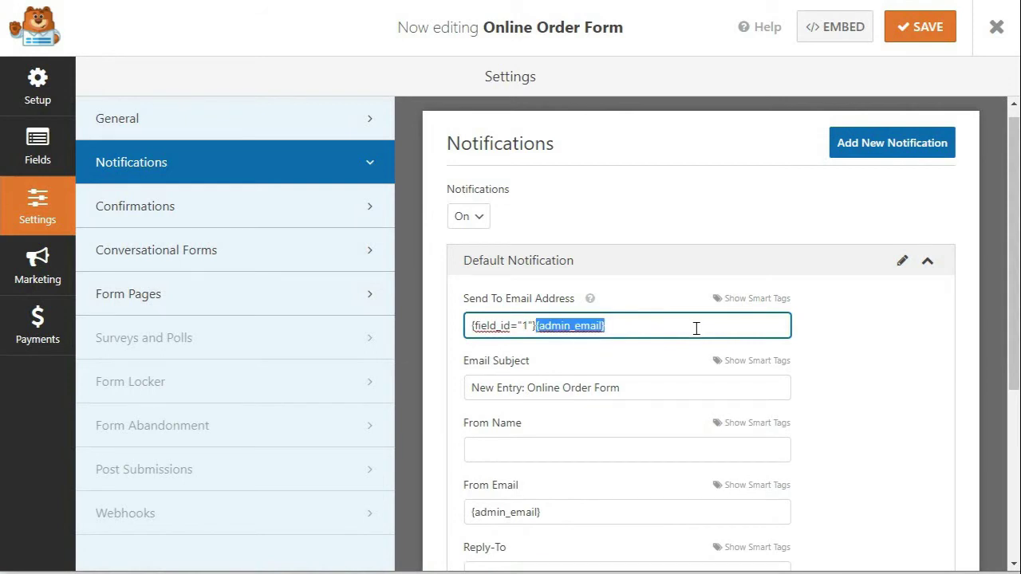
pyautogui.press('BackSpace')
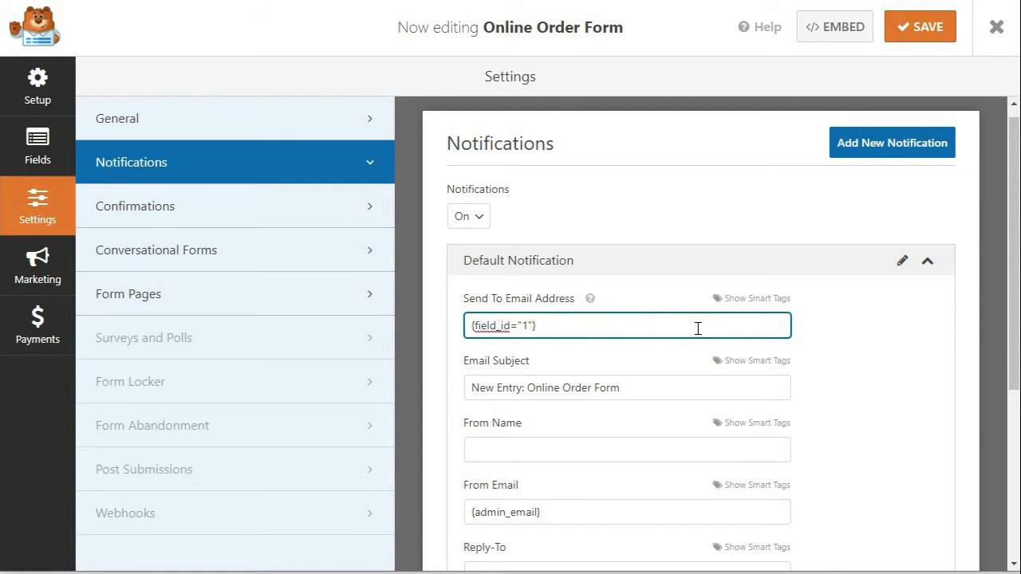
pyautogui.moveTo(667, 390); pyautogui.dragTo(429, 399)
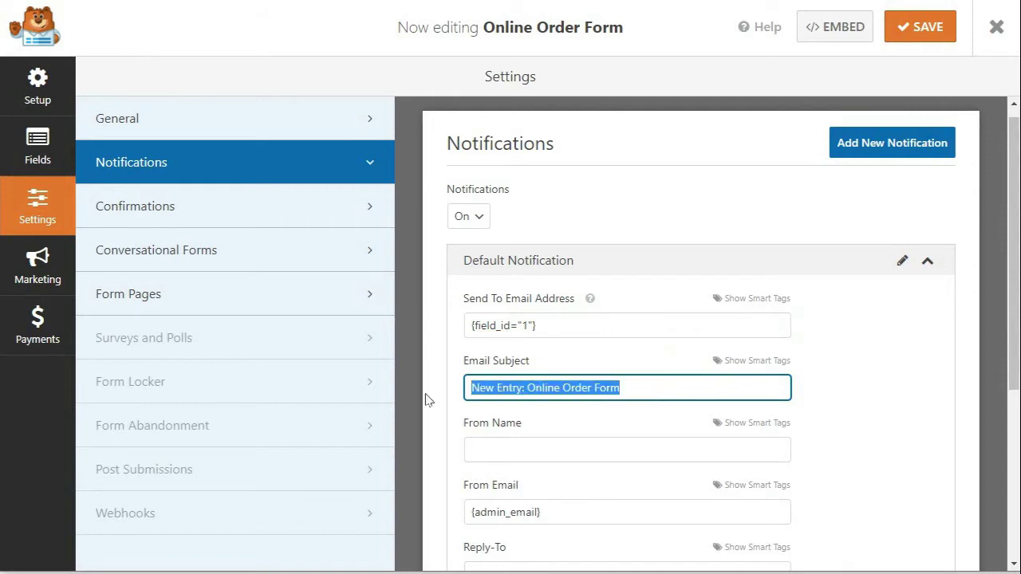
pyautogui.write('We Hope You Enjoy Your Rec')
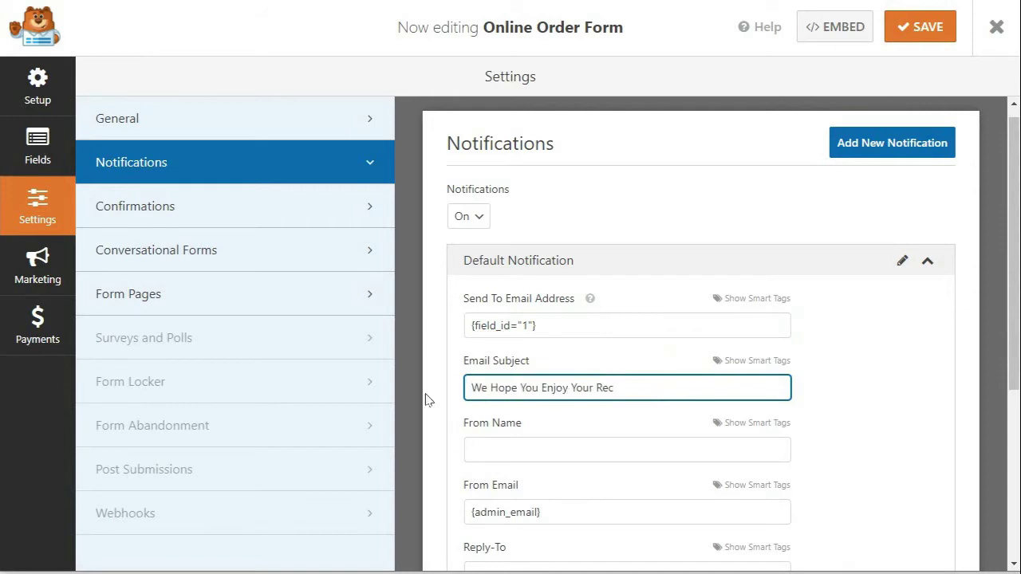
pyautogui.write('ent Purchase!')
# Step: Write the message 'Thank you for shopping with us. Please review your order below:', {all_fields}, then 'Sincerely,'
pyautogui.scroll(-3, 425, 399)
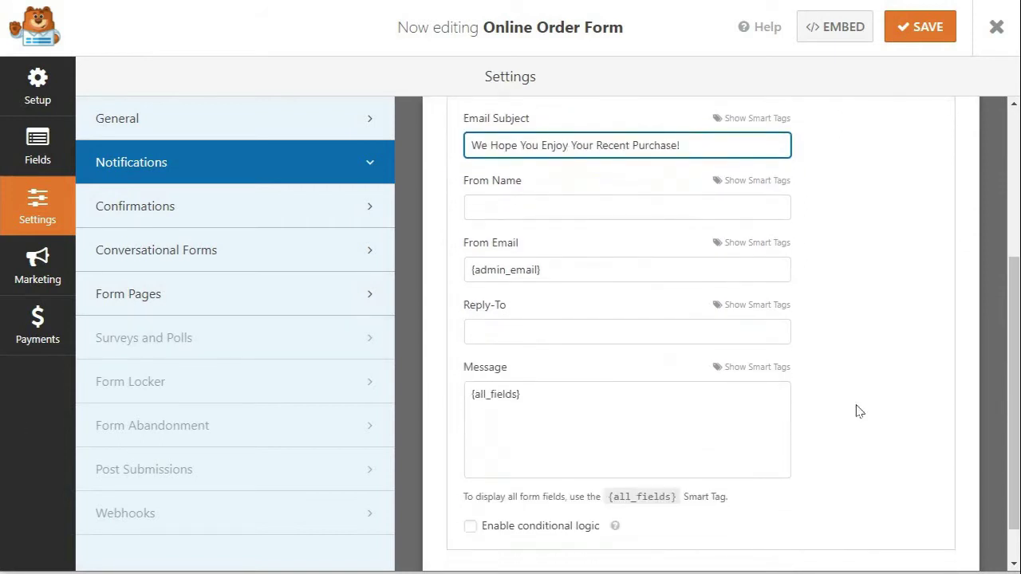
pyautogui.click(486, 399)
pyautogui.press('Return')
pyautogui.press('Return')
pyautogui.press('Up')
pyautogui.press('Up')
pyautogui.press('Up')
pyautogui.write('Thank you for shopping with us. Please')
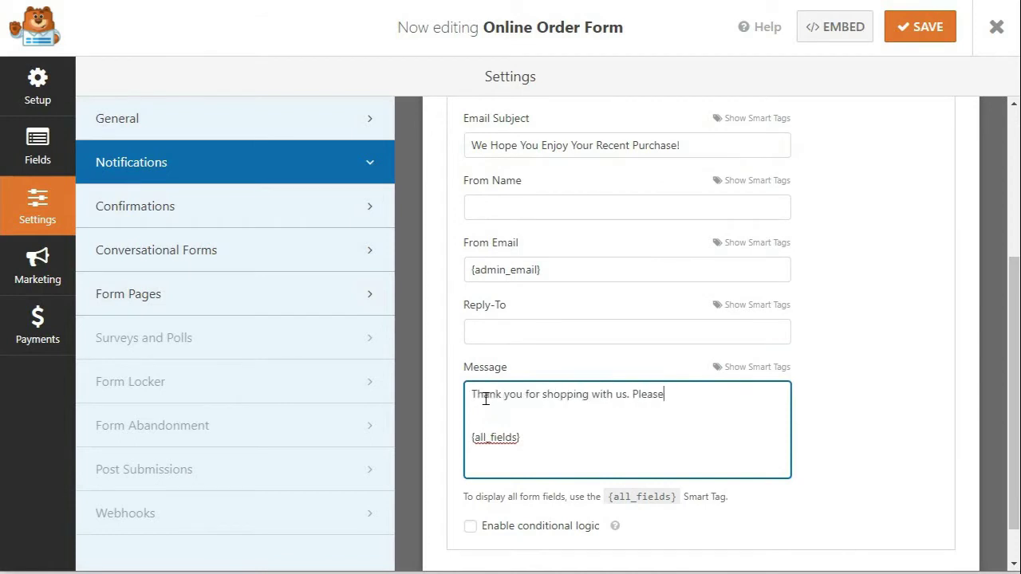
pyautogui.write(' review your order below:')
pyautogui.press('Down')
pyautogui.press('Down')
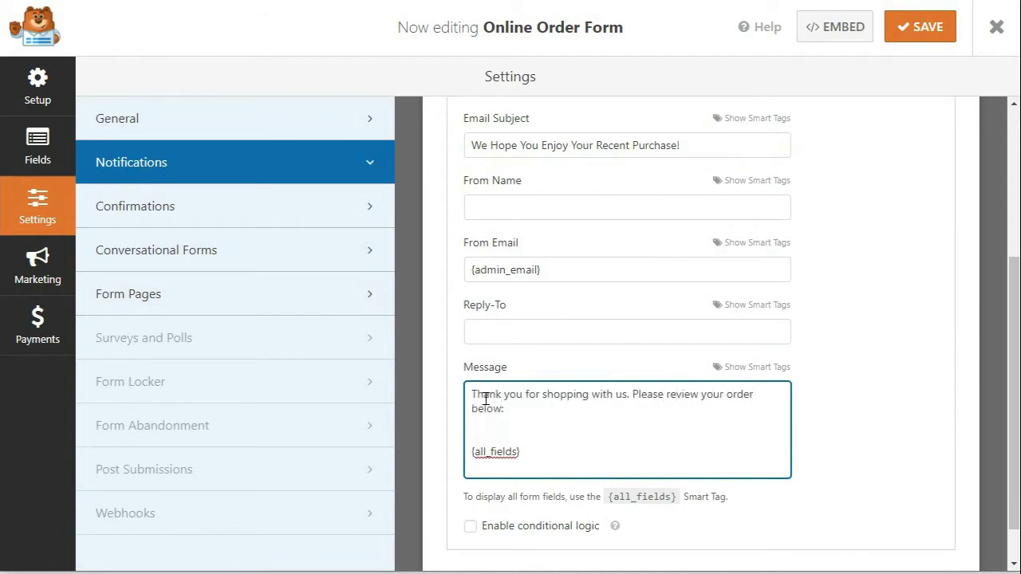
pyautogui.press('Down')
pyautogui.press('Down')
pyautogui.press('Return')
pyautogui.press('Return')
pyautogui.write('Sincerely,')
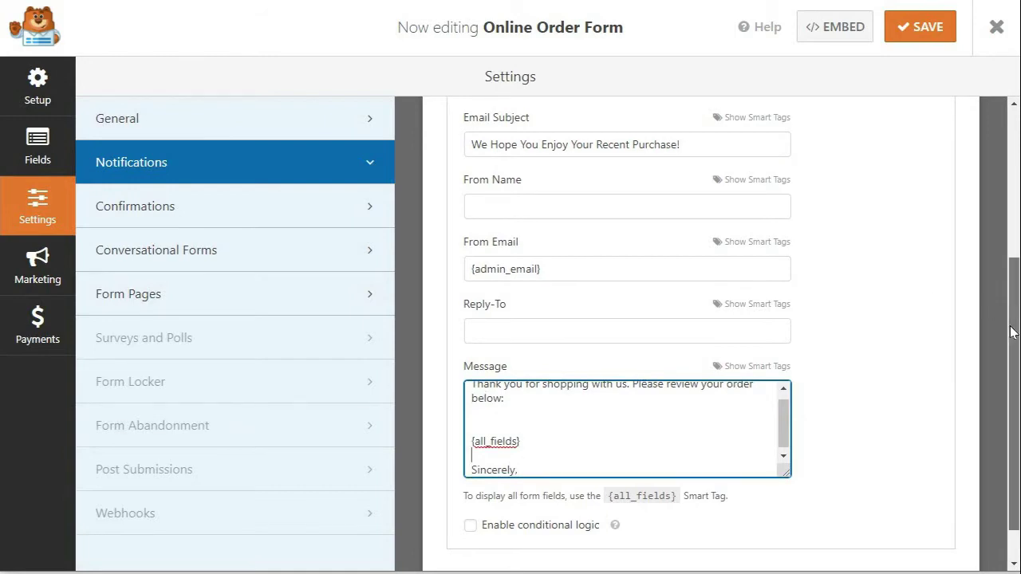
pyautogui.moveTo(1014, 319); pyautogui.dragTo(1014, 183)
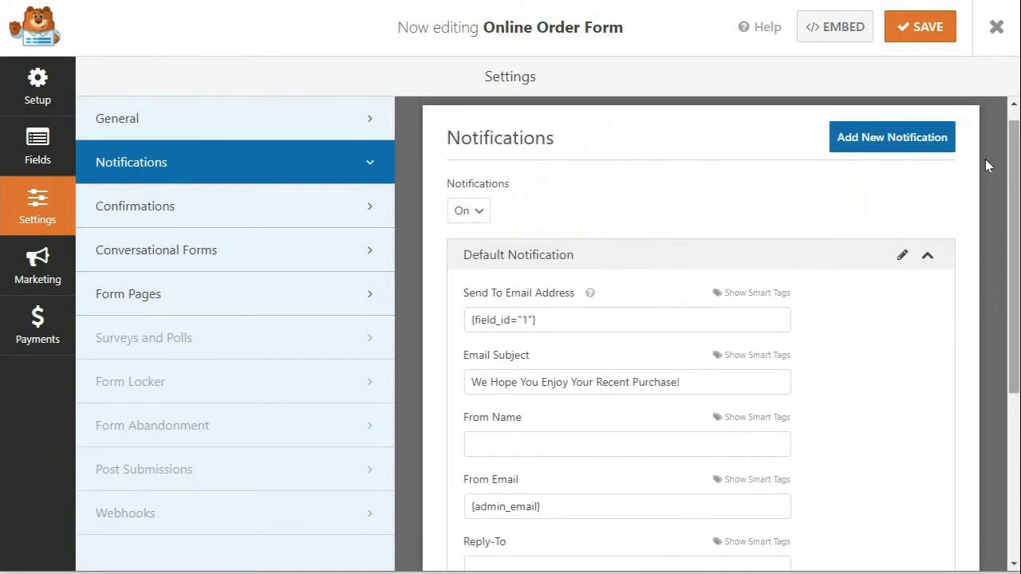
# Step: Add a new notification and name it 'User Confirmation'
pyautogui.click(875, 148)
pyautogui.write('Us')
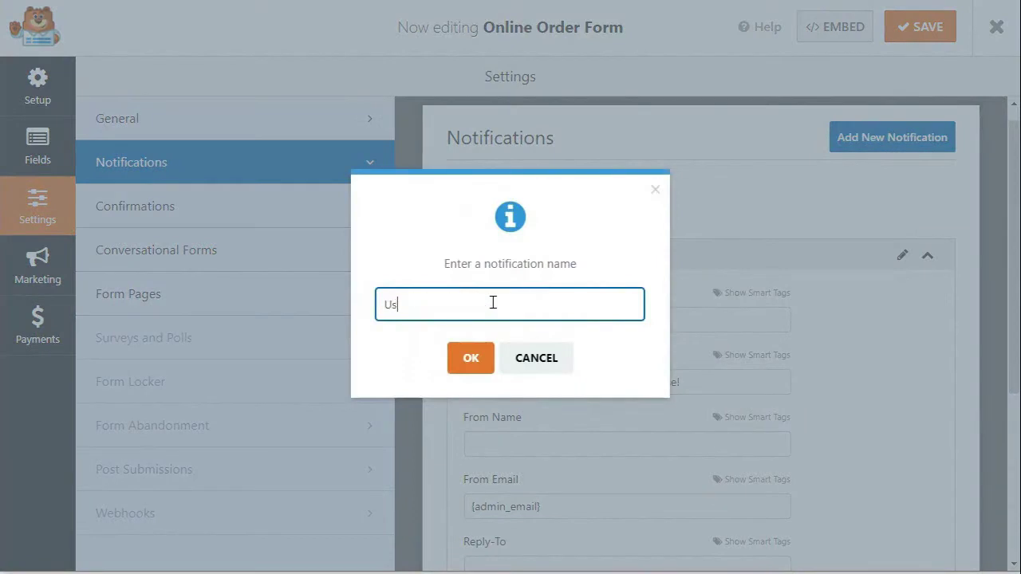
pyautogui.write('er Confirmation')
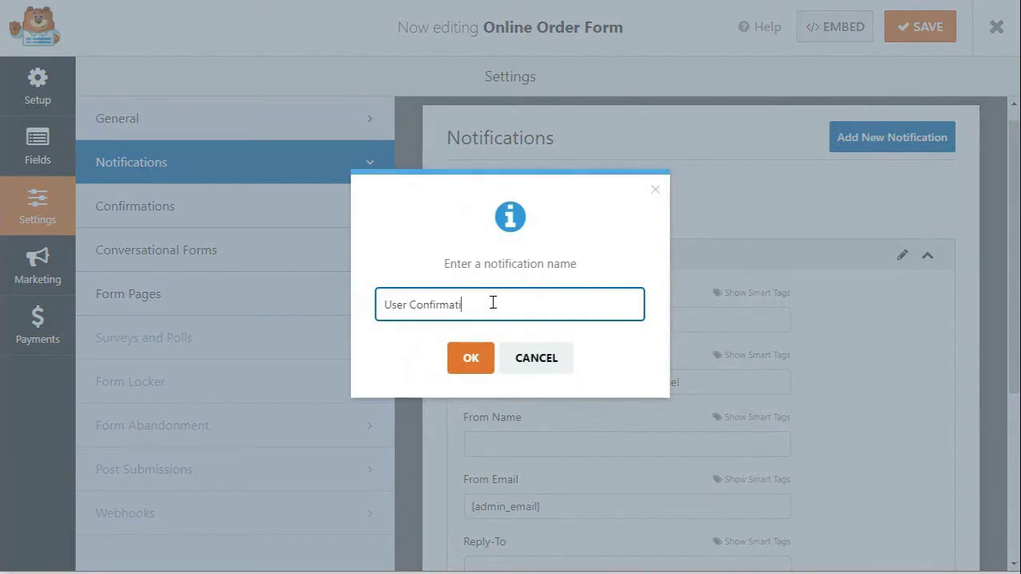
pyautogui.click(471, 358)
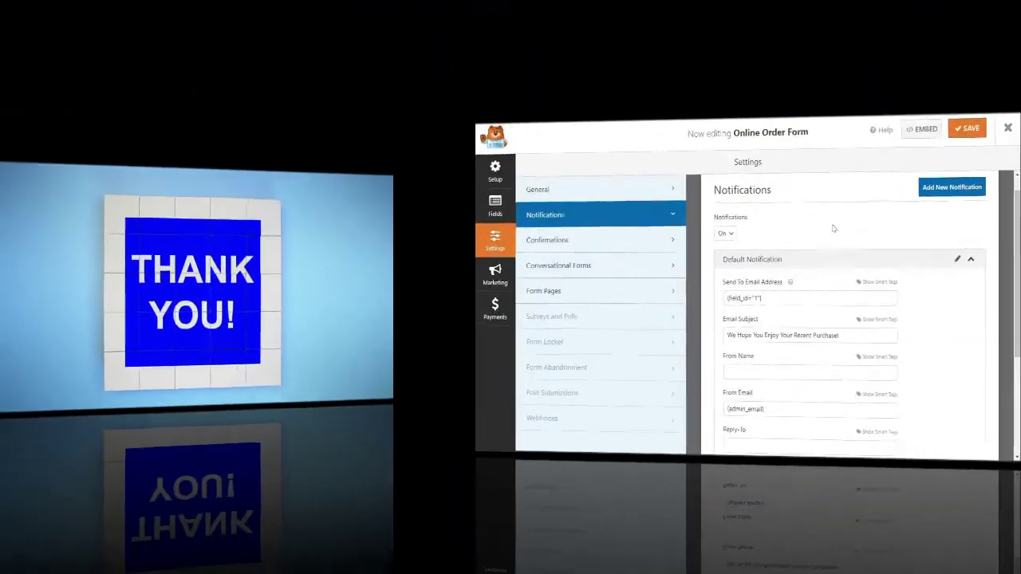
# Step: In Confirmations, keep the Message type and replace the text with 'Thank you for shopping with us! Your order is being prepared…'
pyautogui.click(303, 209)
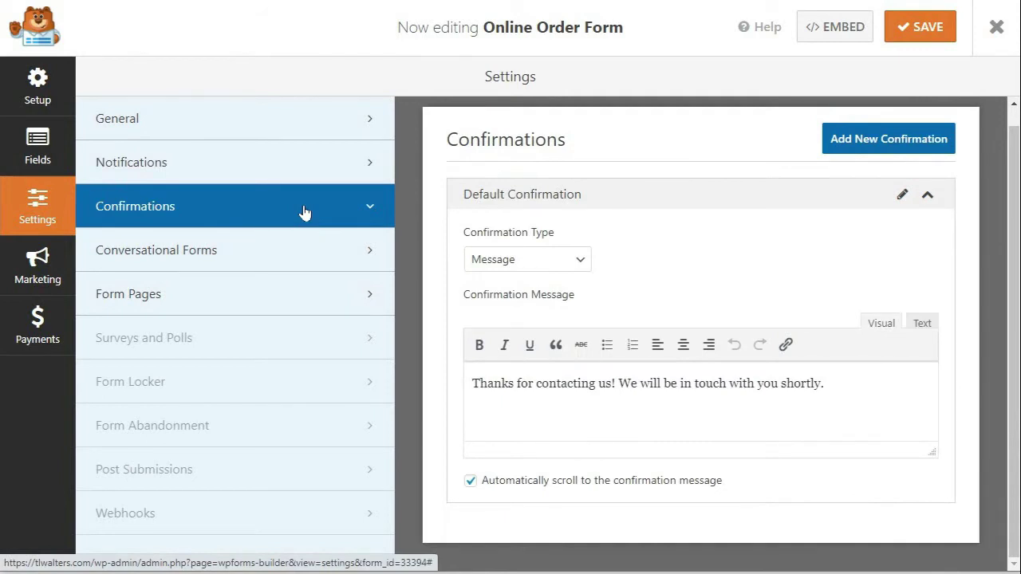
pyautogui.click(582, 261)
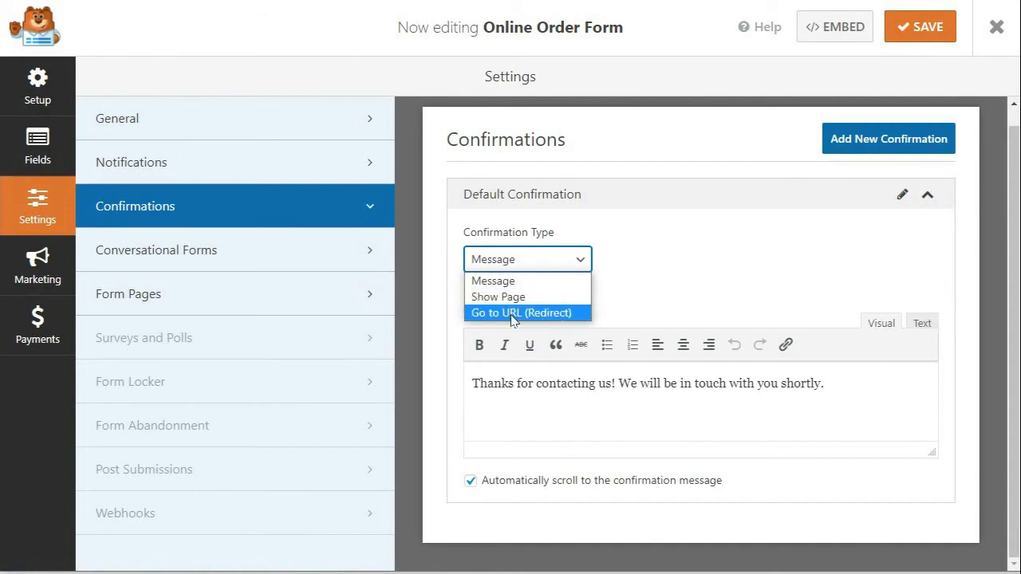
pyautogui.click(510, 285)
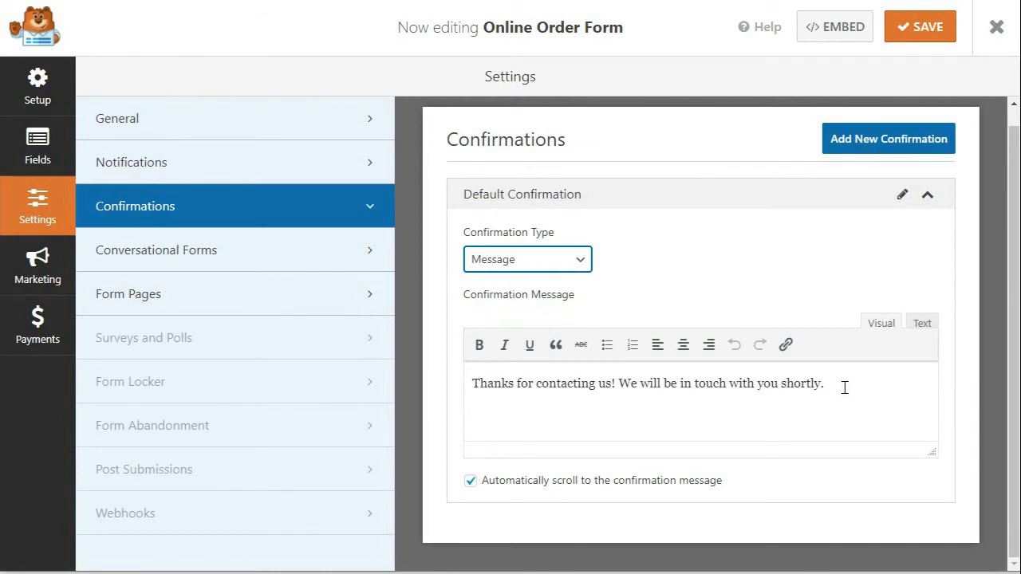
pyautogui.moveTo(845, 388); pyautogui.dragTo(443, 380)
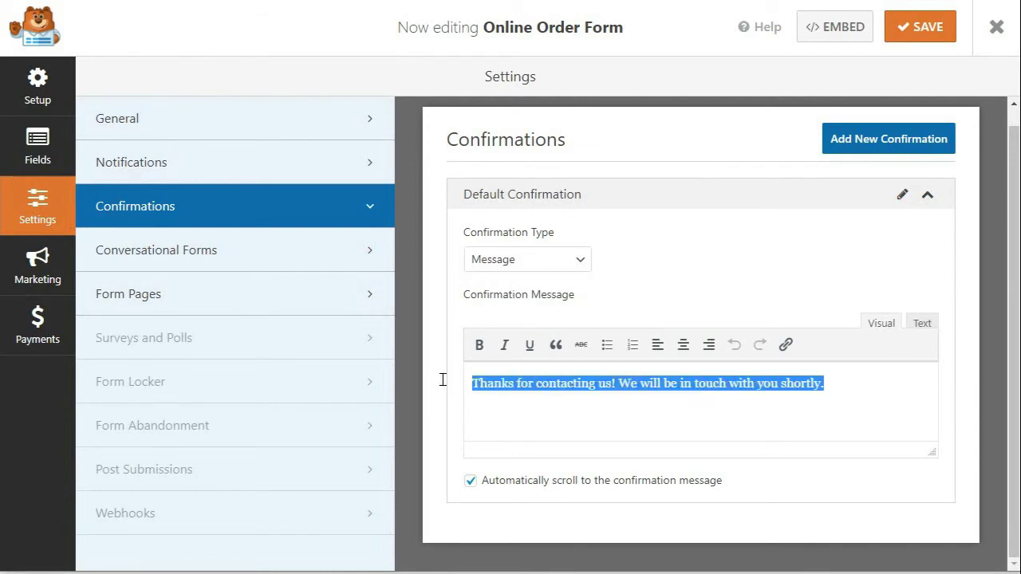
pyautogui.write('Thank you for shopping with us! Your order ')
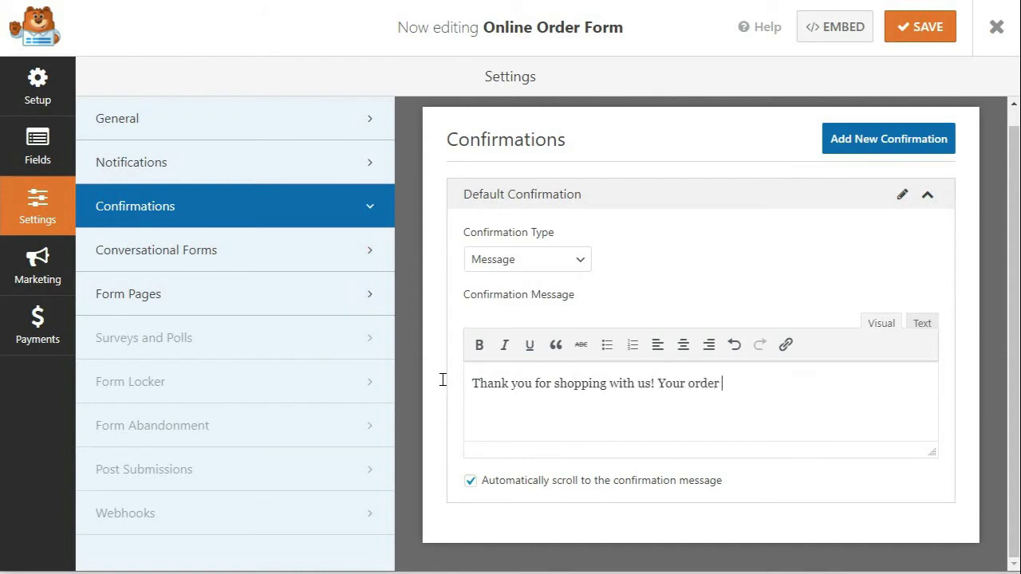
pyautogui.write('is being prepared and will be on its ')
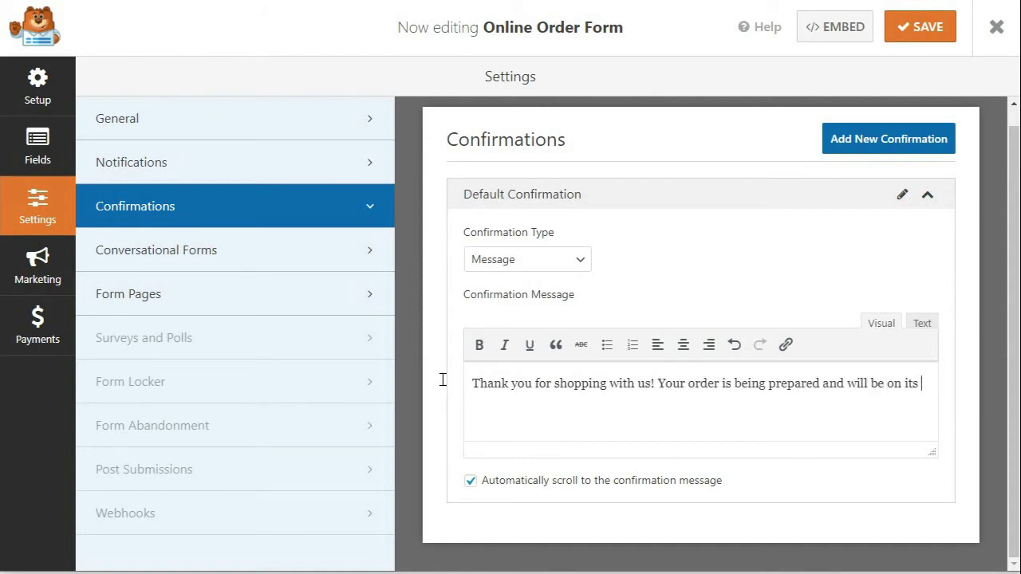
pyautogui.write('way soon')
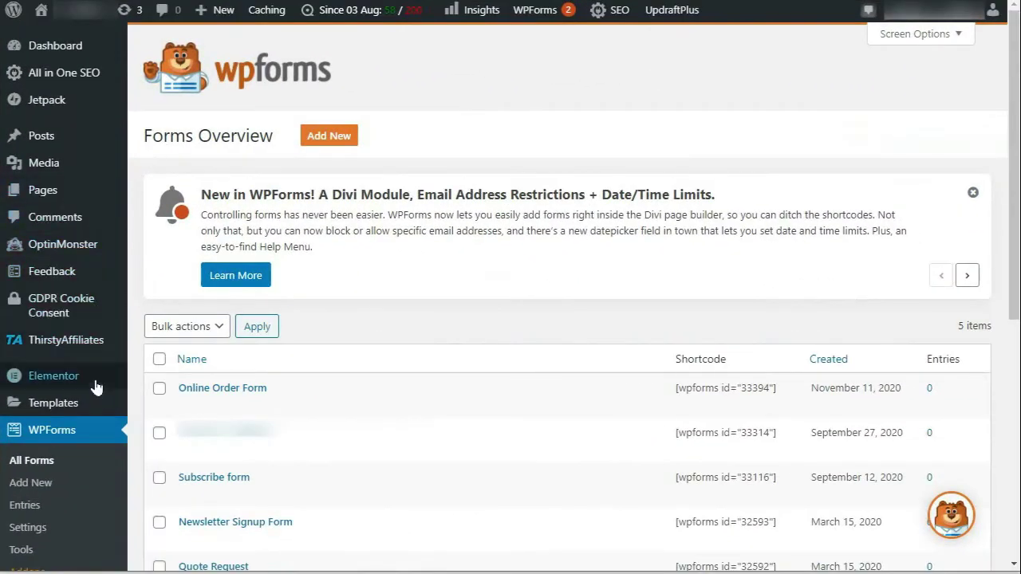
# Step: Install the PayPal Standard Addon from the WPForms Addons page so it shows Active
pyautogui.scroll(-1, 60, 489)
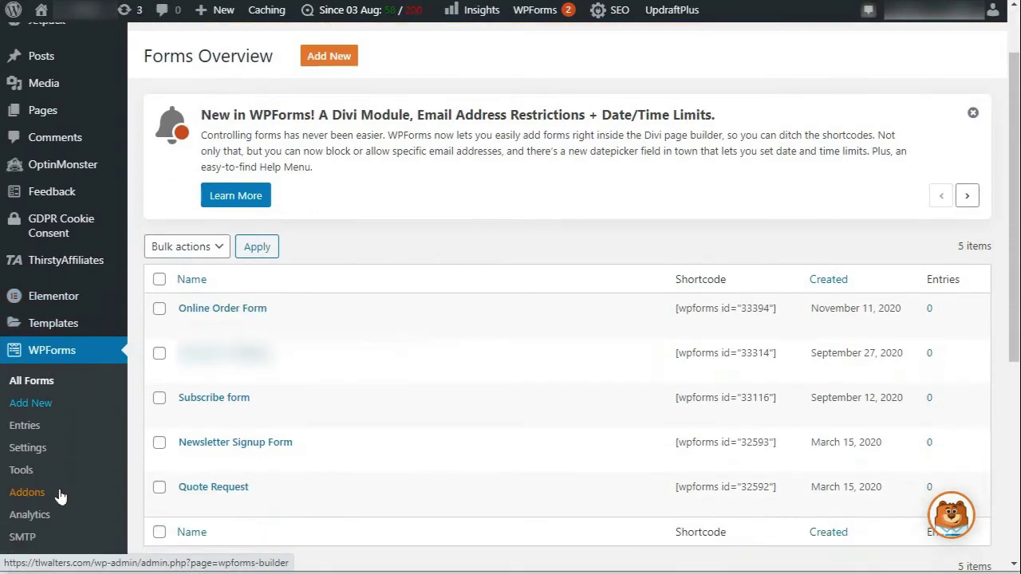
pyautogui.click(26, 494)
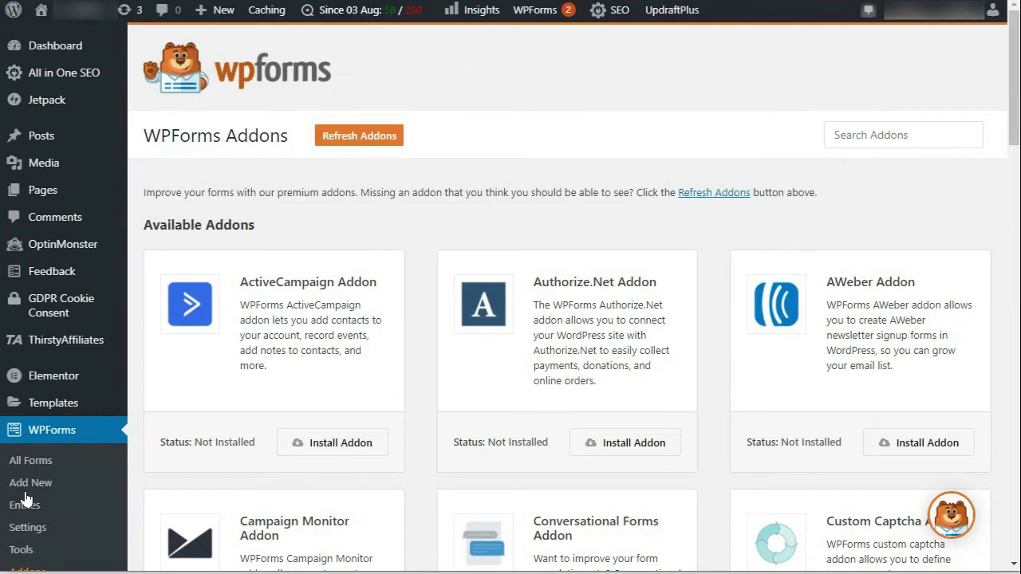
pyautogui.scroll(-13, 24, 496)
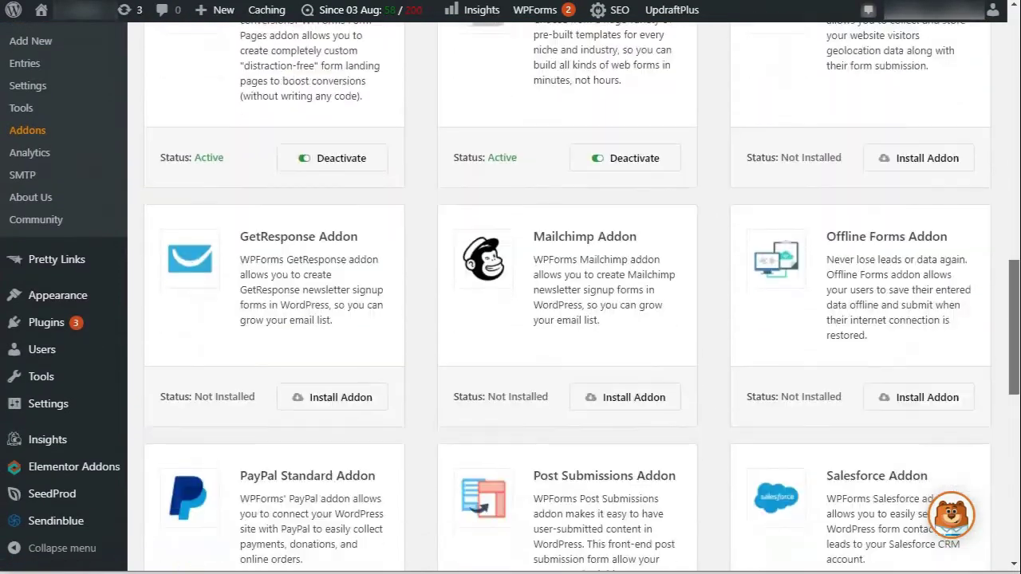
pyautogui.scroll(-4, 559, 319)
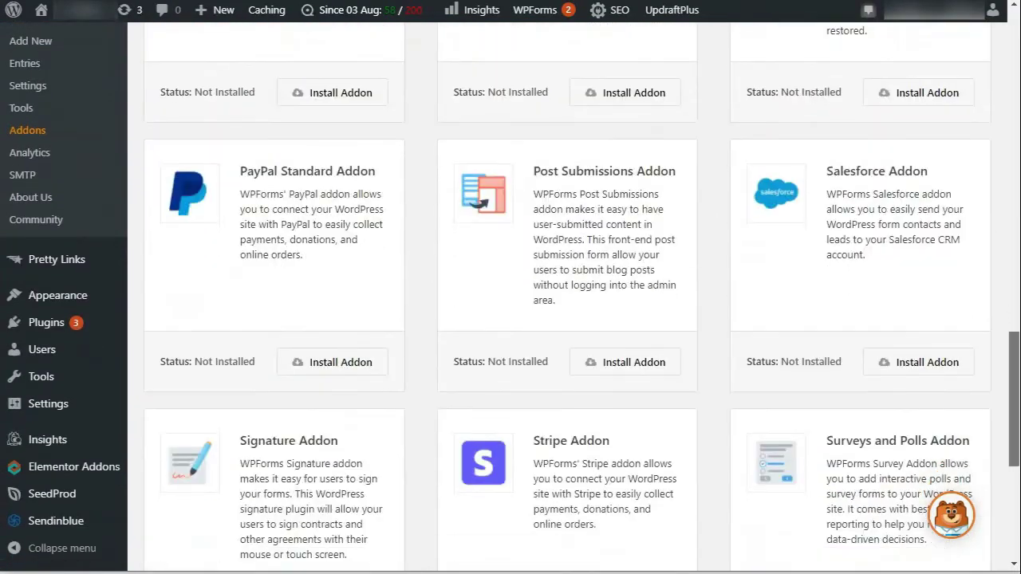
pyautogui.click(305, 372)
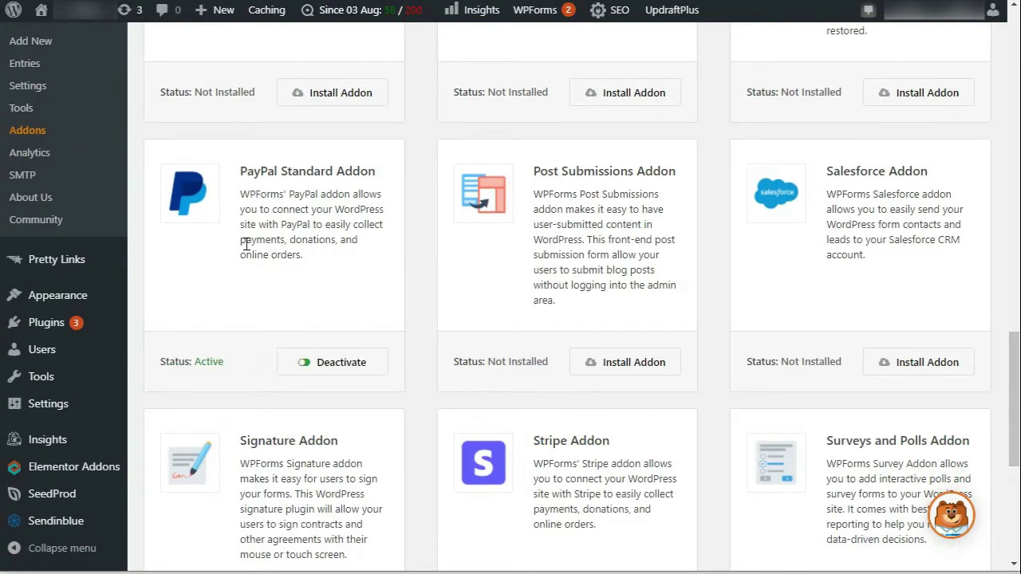
pyautogui.scroll(3, 246, 241)
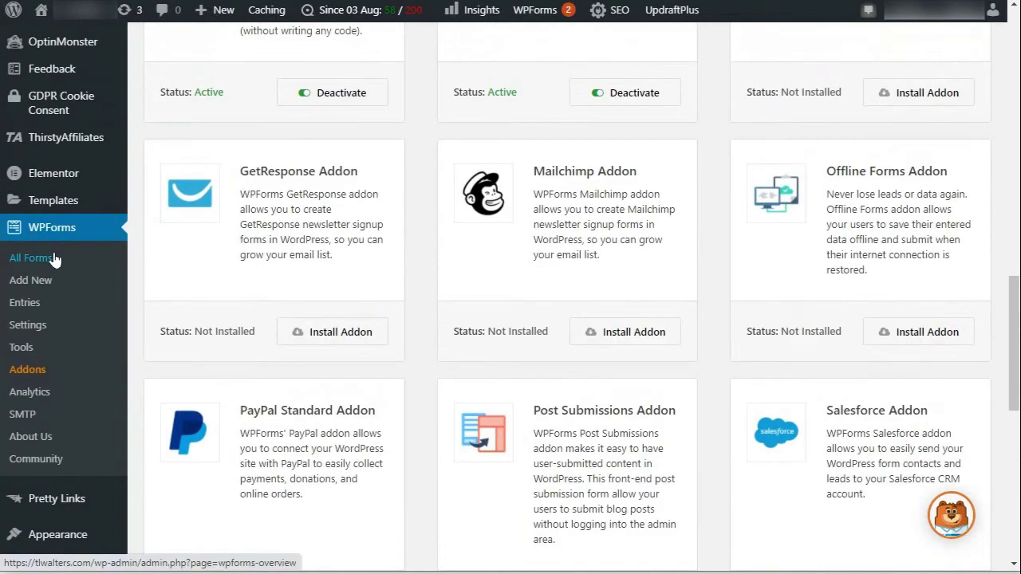
# Step: Return to All Forms and open the Online Order Form in the builder
pyautogui.click(54, 260)
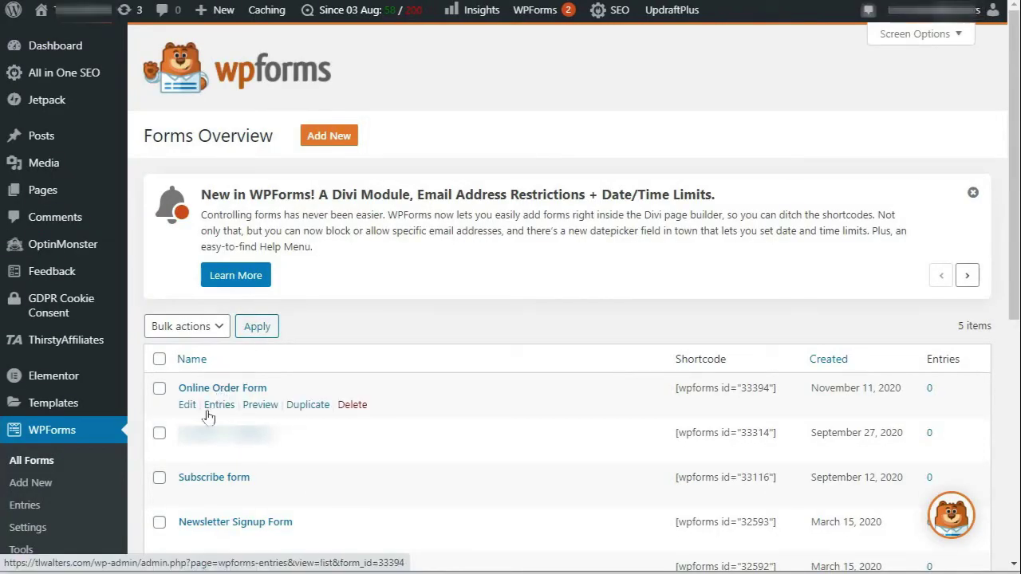
pyautogui.click(212, 391)
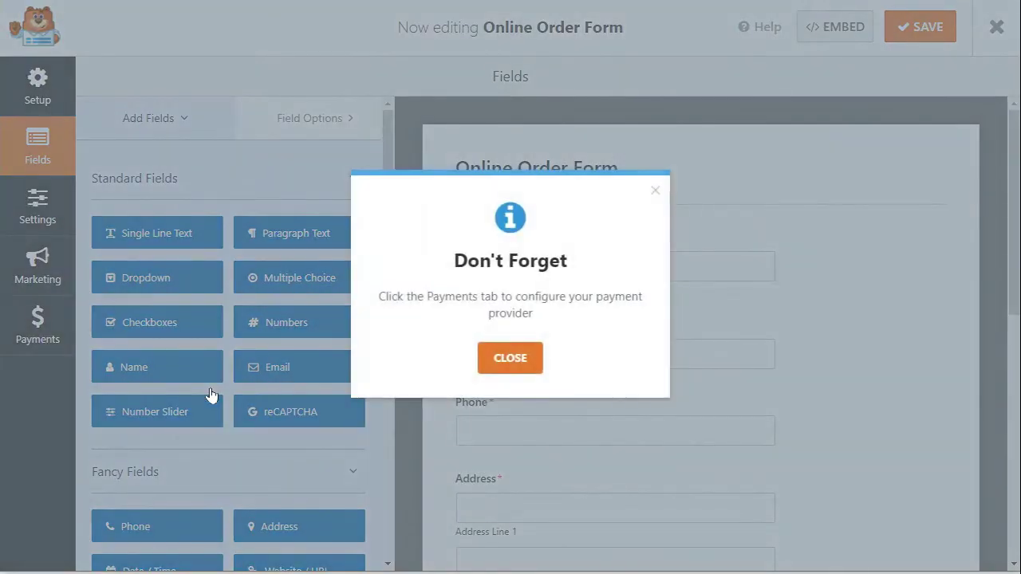
# Step: Dismiss the payment provider reminder and show the form's Payments settings
pyautogui.click(515, 364)
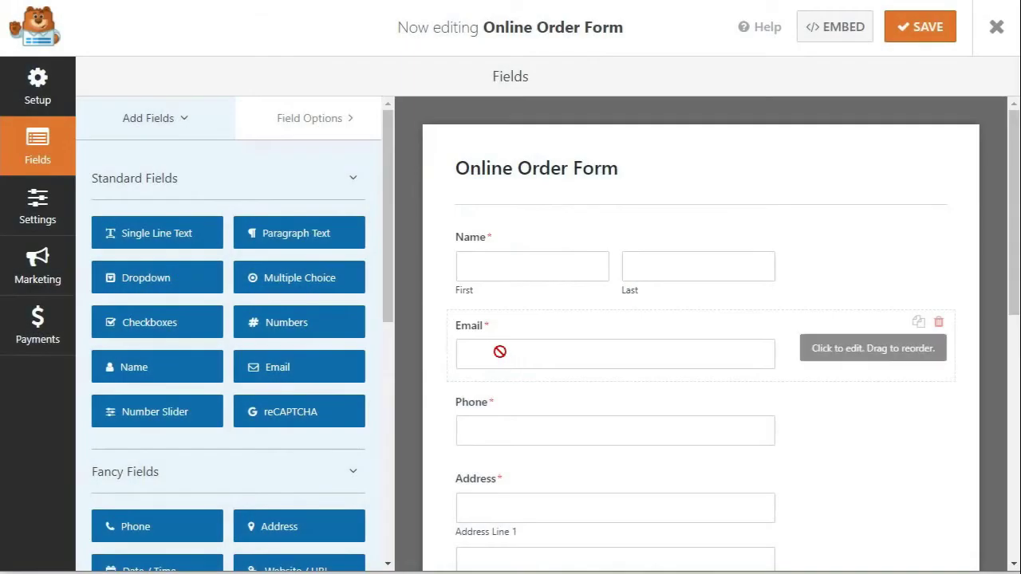
pyautogui.click(40, 343)
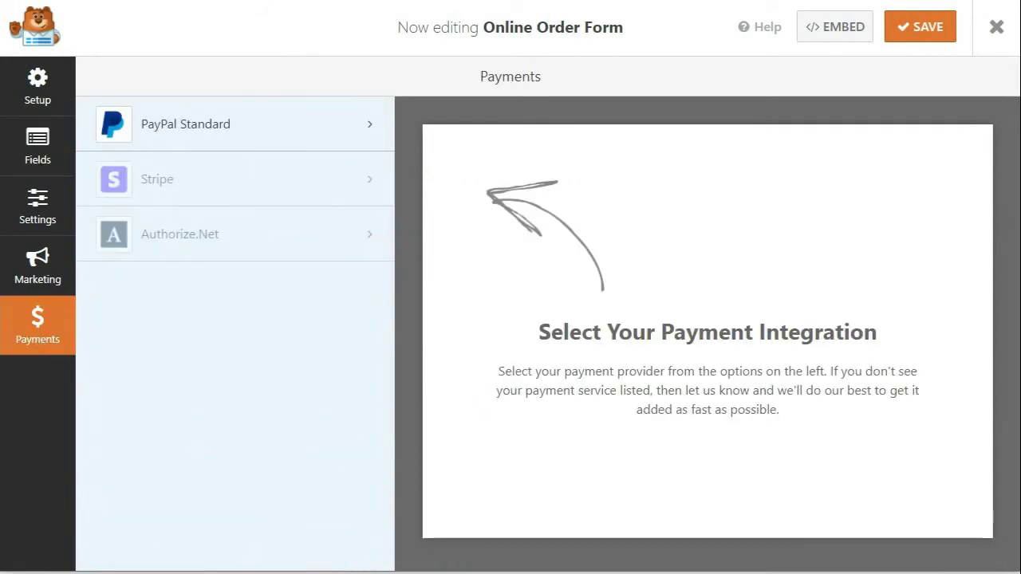
# Step: Enable PayPal Standard payments for the form and enter the PayPal account e-mail address
pyautogui.click(298, 133)
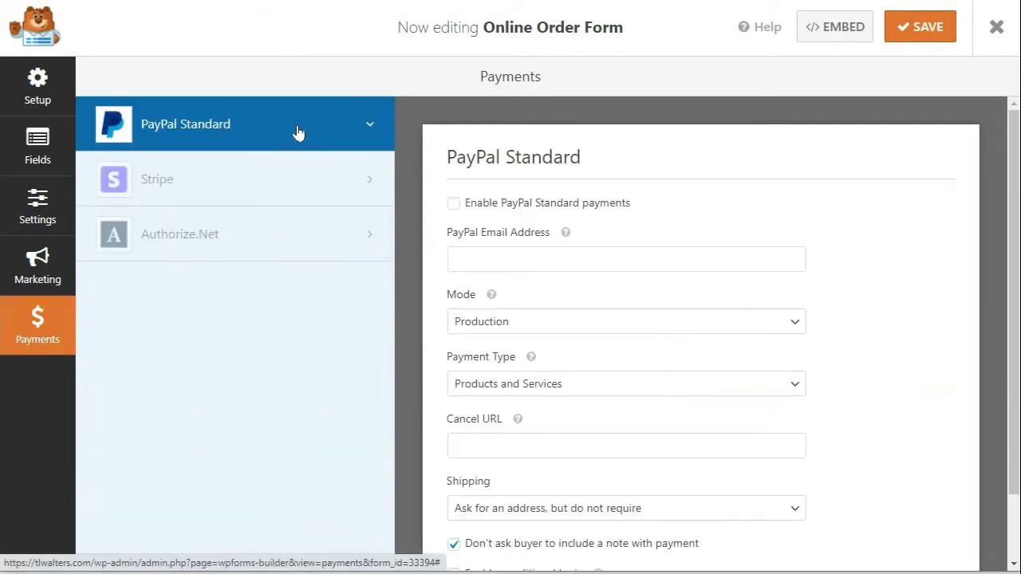
pyautogui.click(453, 204)
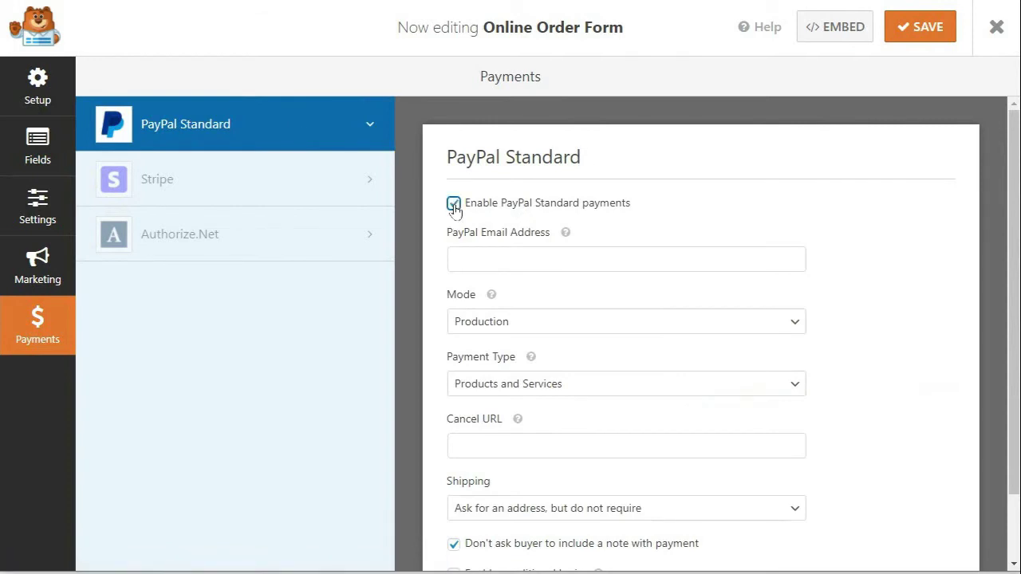
pyautogui.click(561, 257)
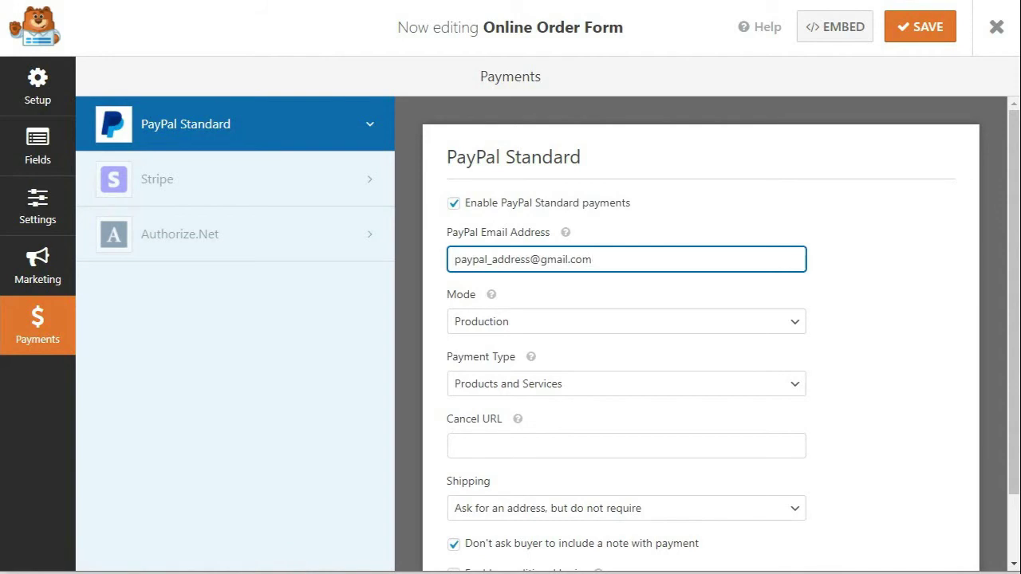
# Step: Stop requesting a shipping address, save the payment settings, and exit the form builder
pyautogui.scroll(-1, 871, 359)
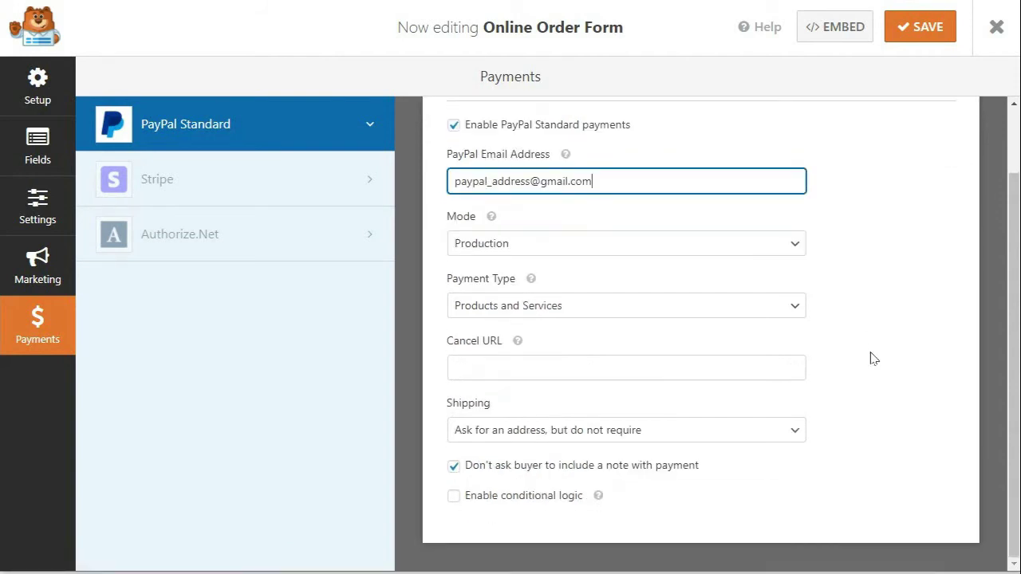
pyautogui.click(793, 432)
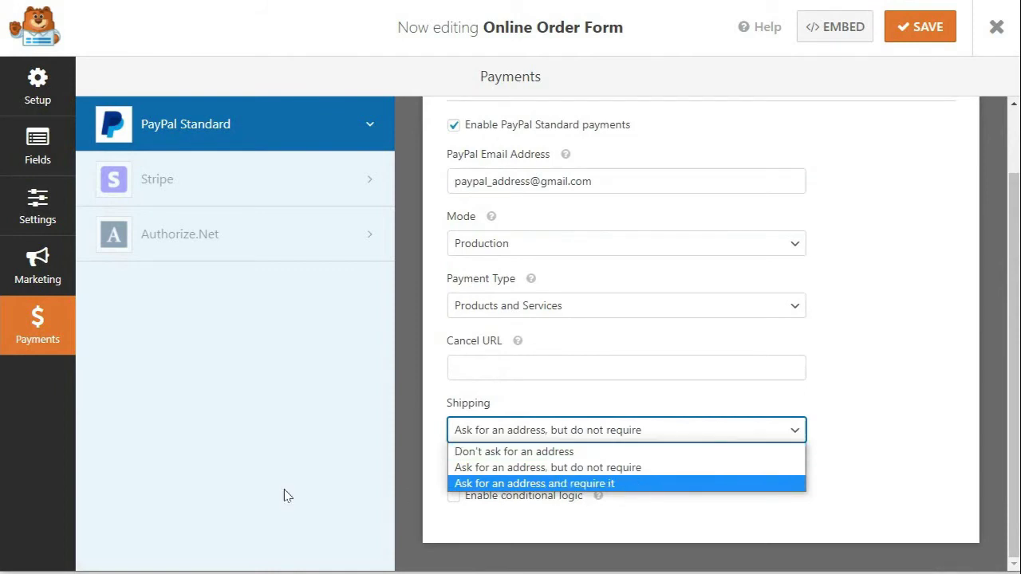
pyautogui.press('Escape')
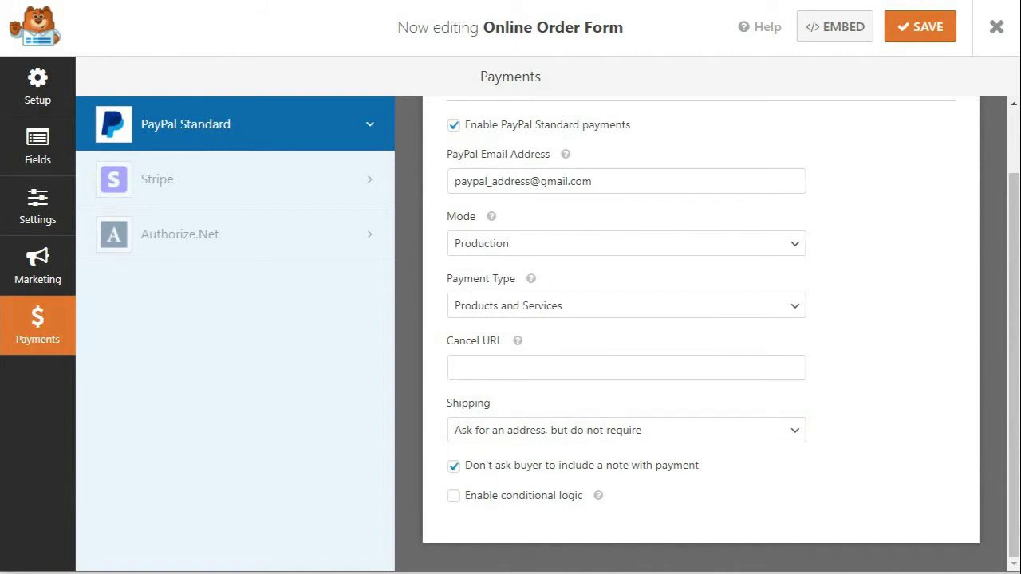
pyautogui.click(790, 433)
pyautogui.click(577, 451)
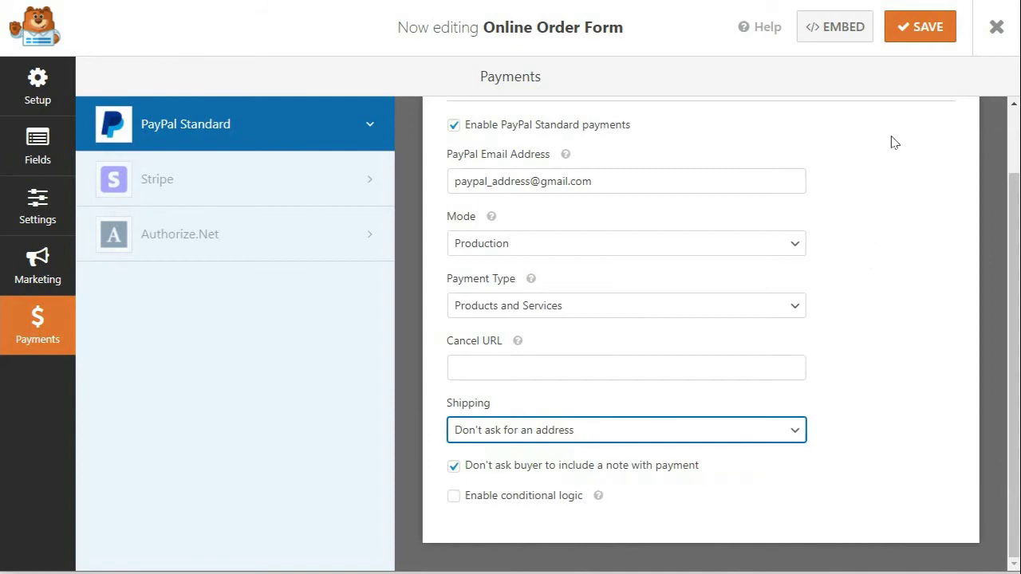
pyautogui.click(917, 41)
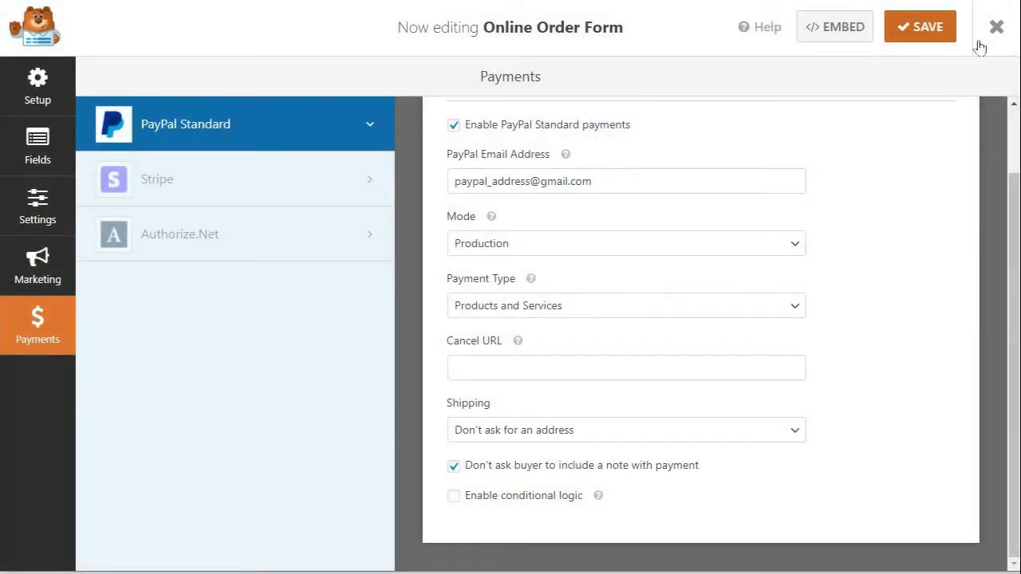
pyautogui.click(995, 33)
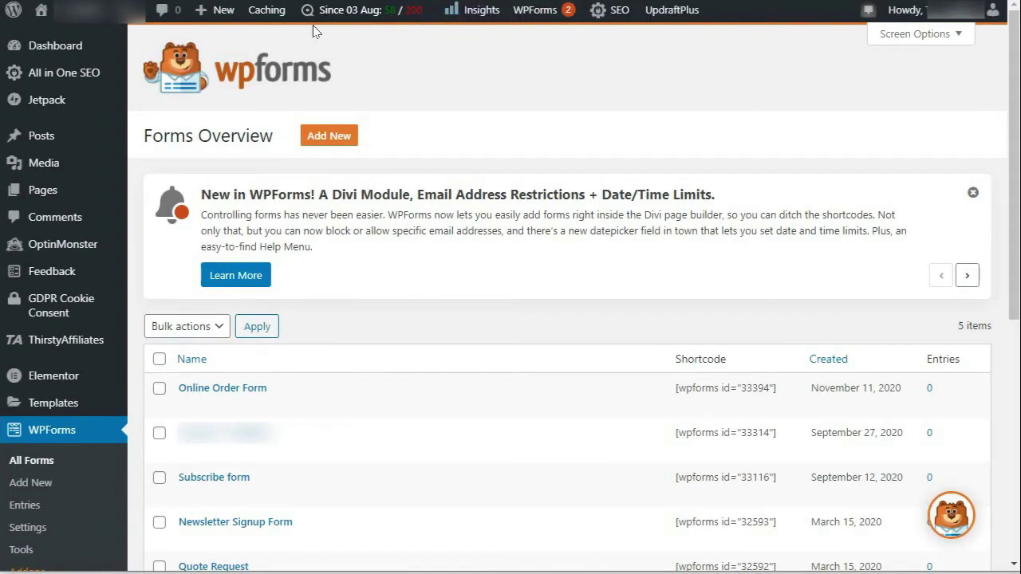
# Step: On a new page, insert a WPForms block (searched 'wpfor') and select Online Order Form
pyautogui.moveTo(78, 198)
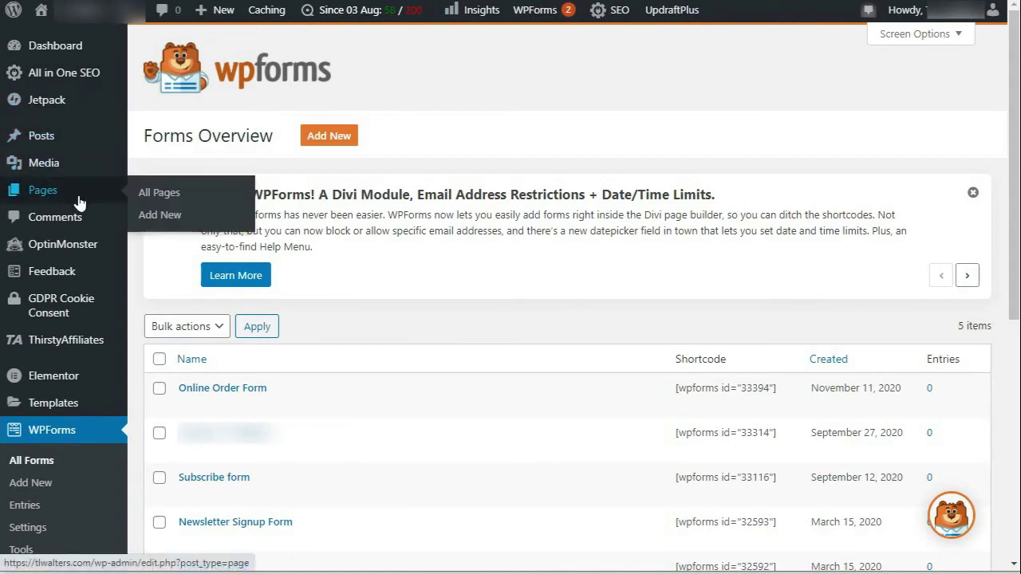
pyautogui.click(166, 222)
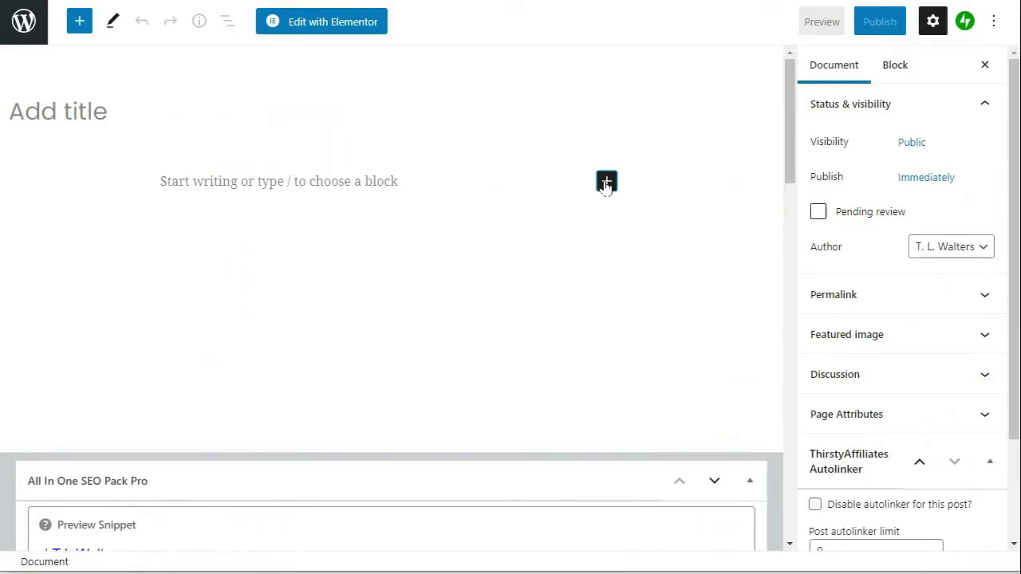
pyautogui.click(606, 182)
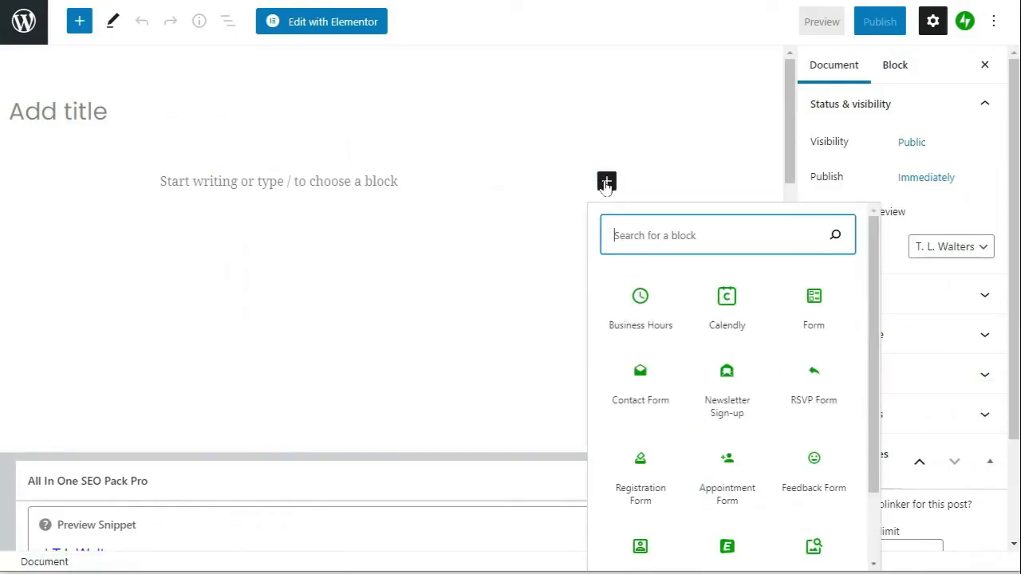
pyautogui.write('wpforms')
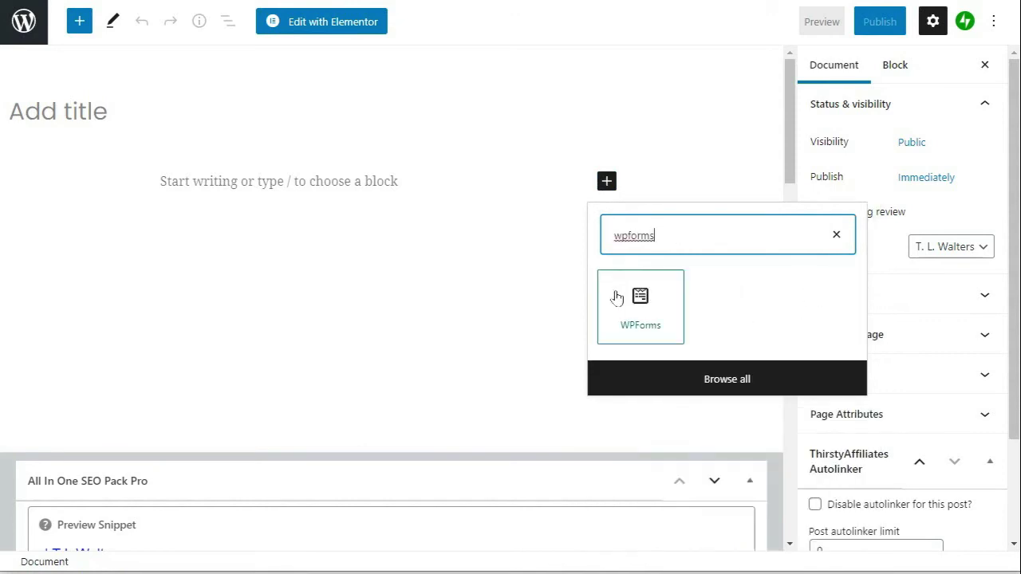
pyautogui.click(640, 297)
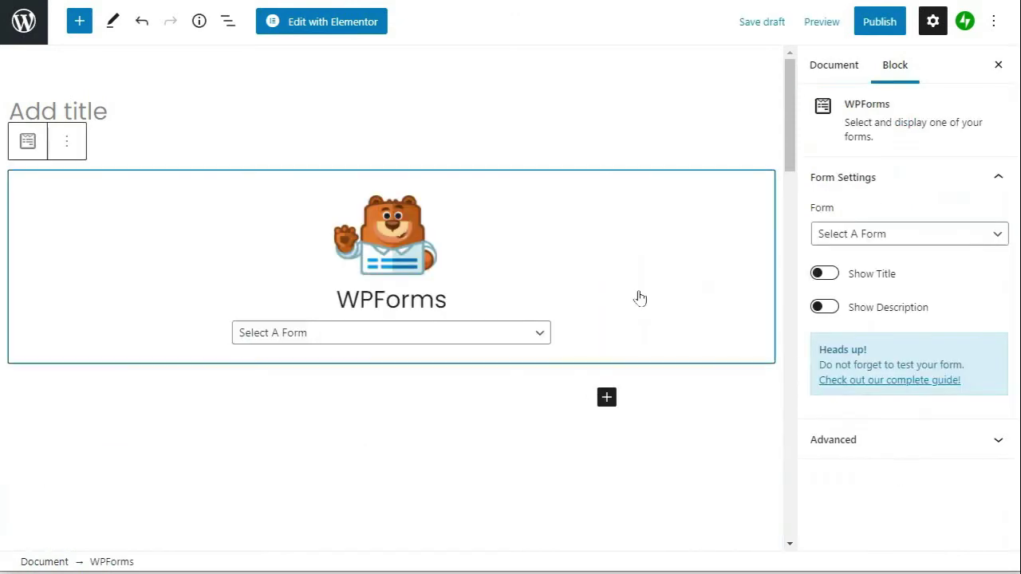
pyautogui.click(541, 332)
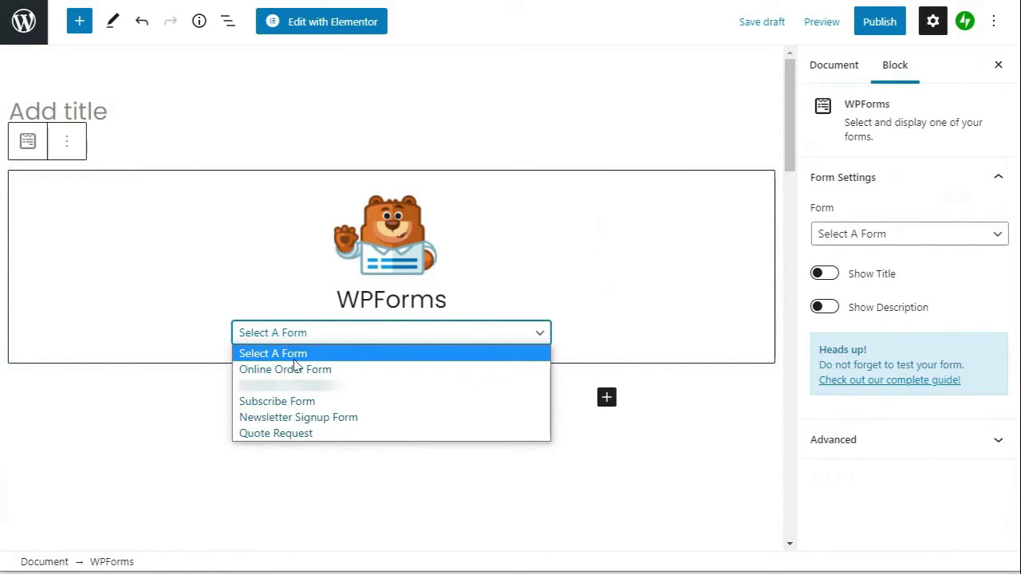
pyautogui.click(296, 368)
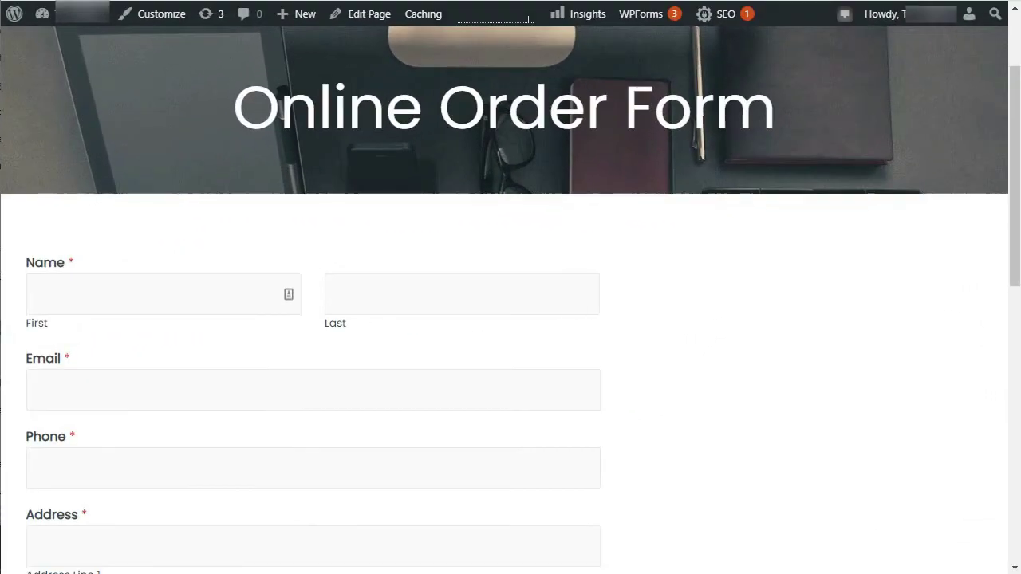
# Step: Scroll down the live page through the order form's fields
pyautogui.scroll(-3, 511, 300)
pyautogui.scroll(-4, 511, 300)
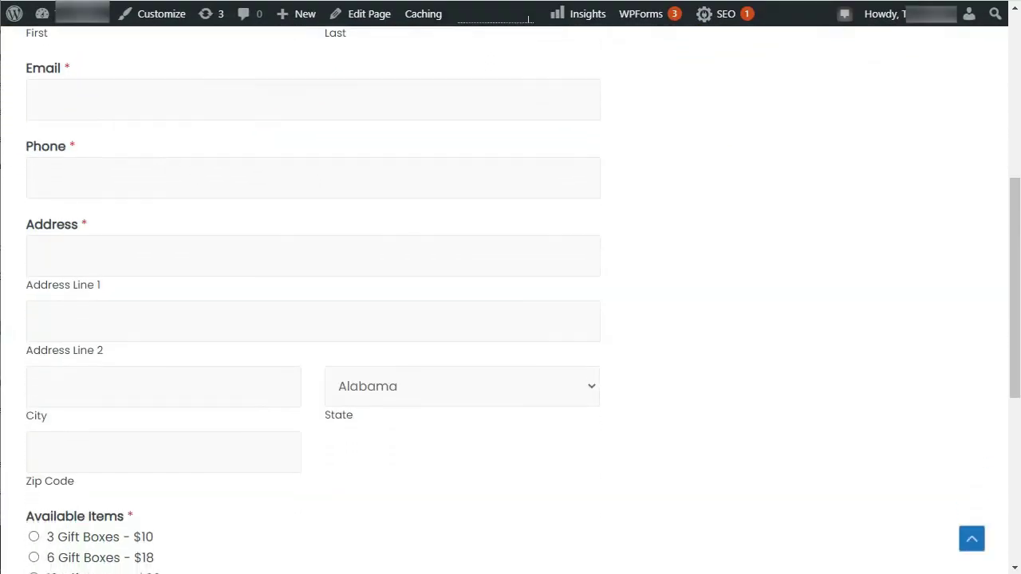
pyautogui.scroll(-2, 511, 300)
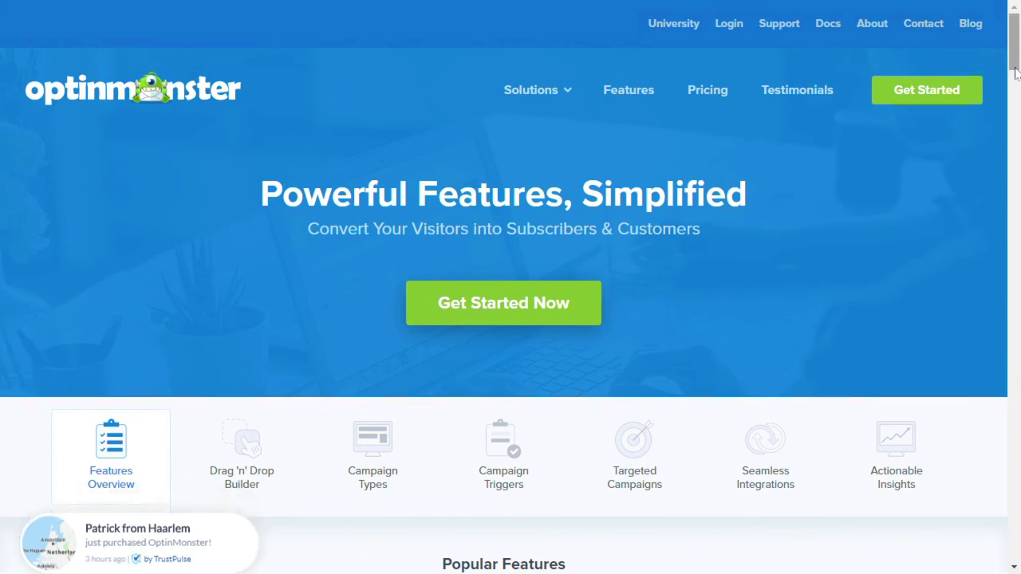
# Step: Scroll the OptinMonster Features page down to the 'Get More Subscribers & Customers NOW' call to action
pyautogui.scroll(-3, 1007, 88)
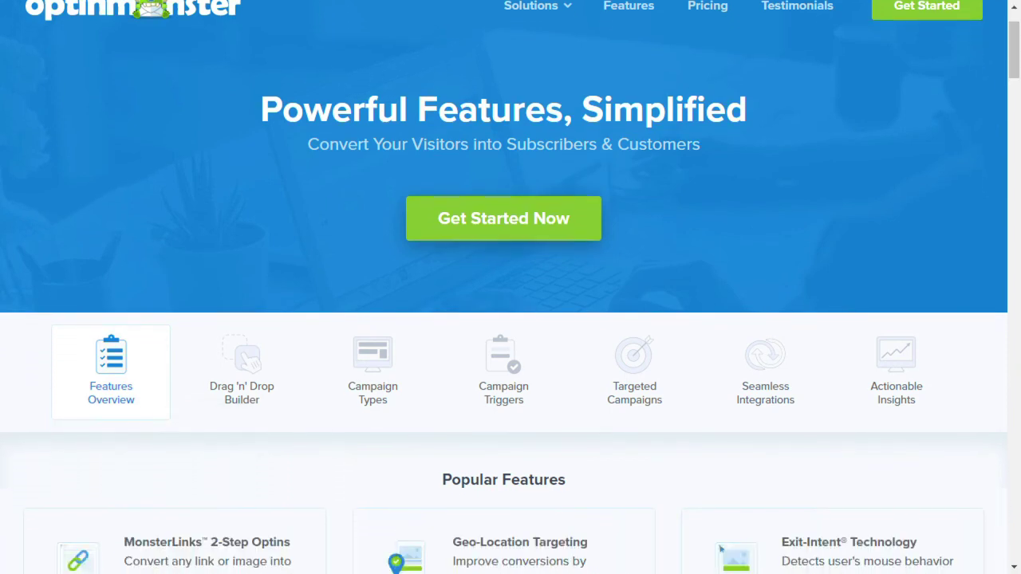
pyautogui.scroll(-3, 510, 288)
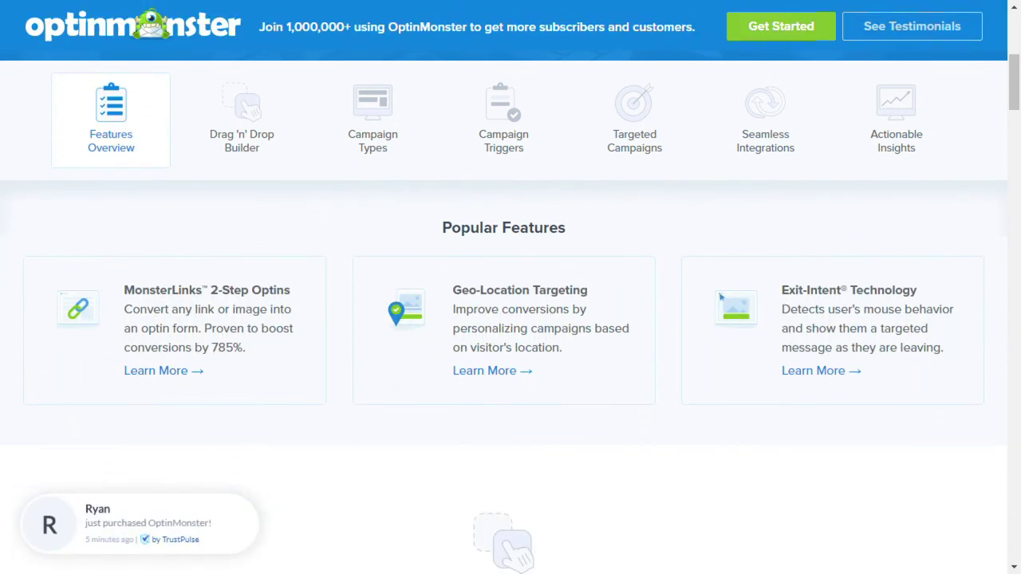
pyautogui.scroll(-3, 511, 287)
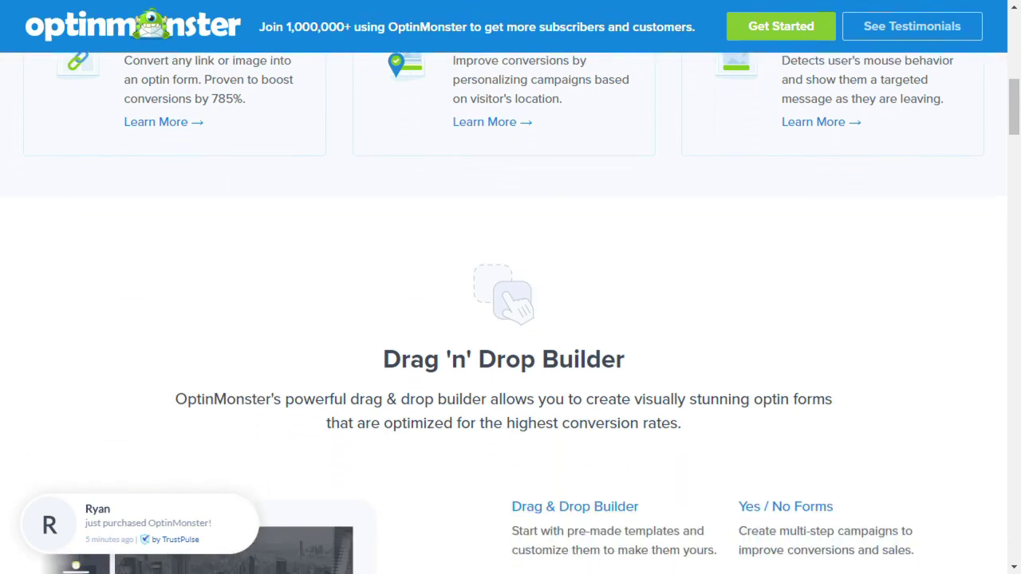
pyautogui.scroll(-3, 510, 287)
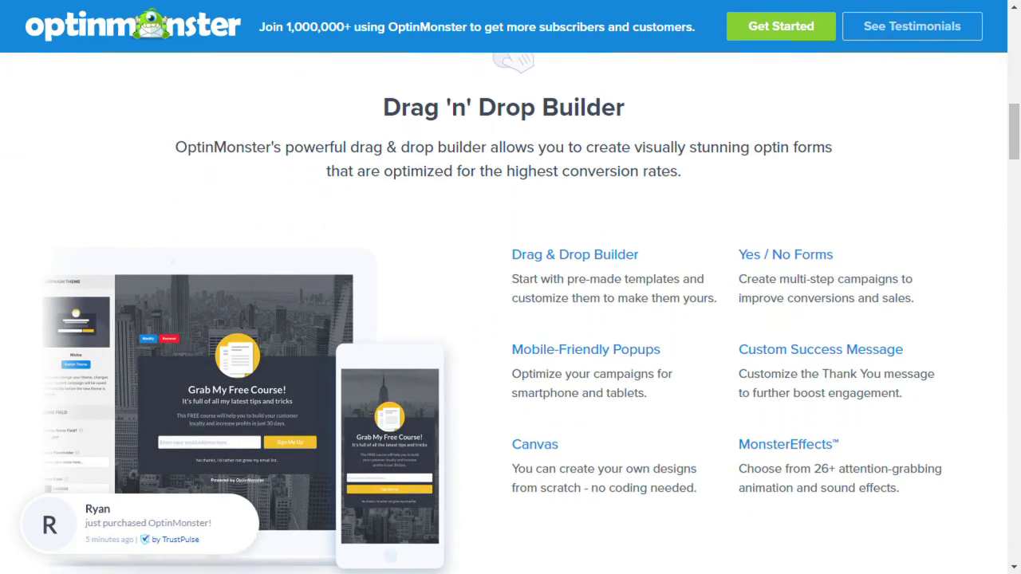
pyautogui.scroll(-3, 511, 287)
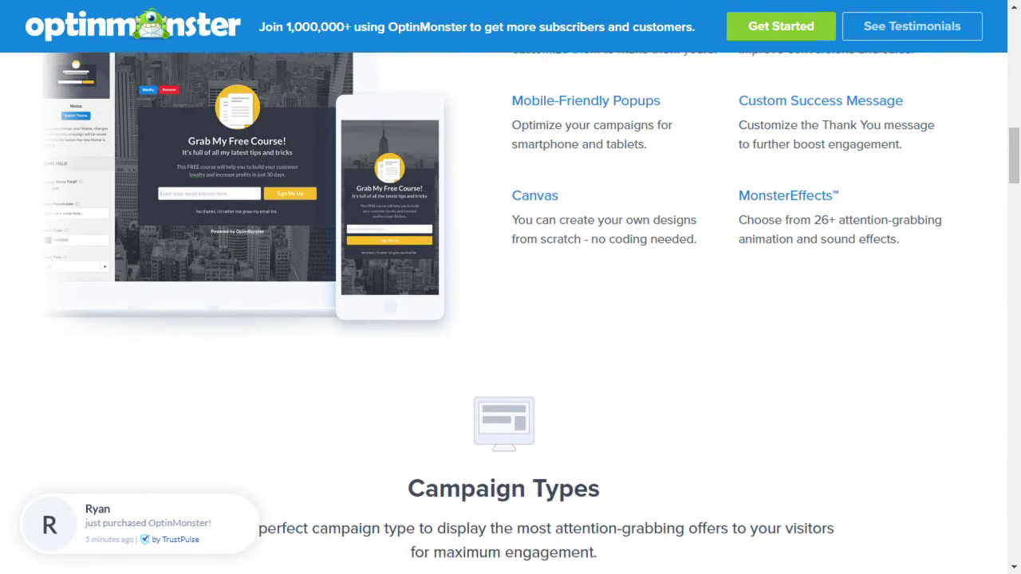
pyautogui.scroll(-3, 511, 287)
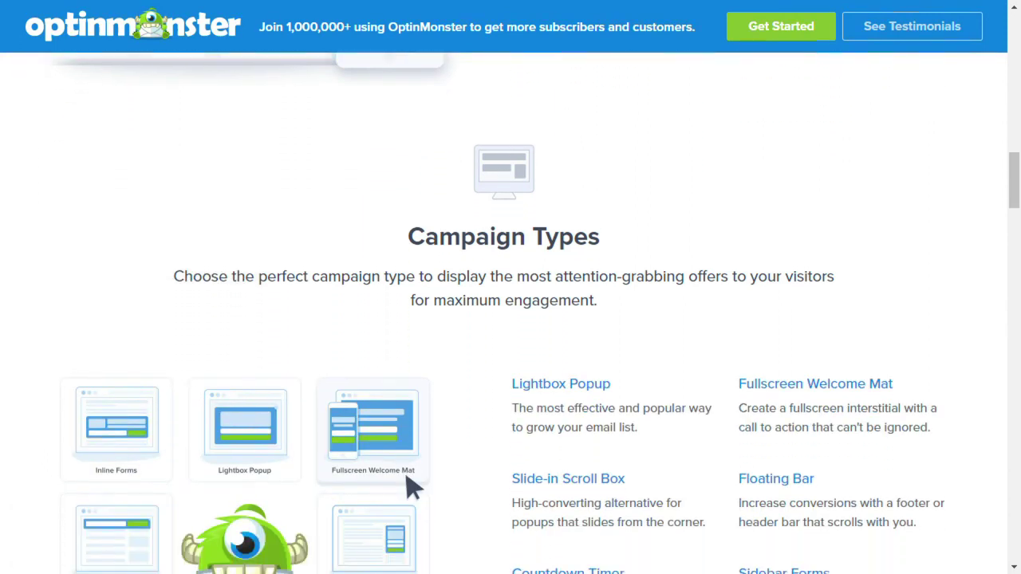
pyautogui.scroll(-3, 411, 363)
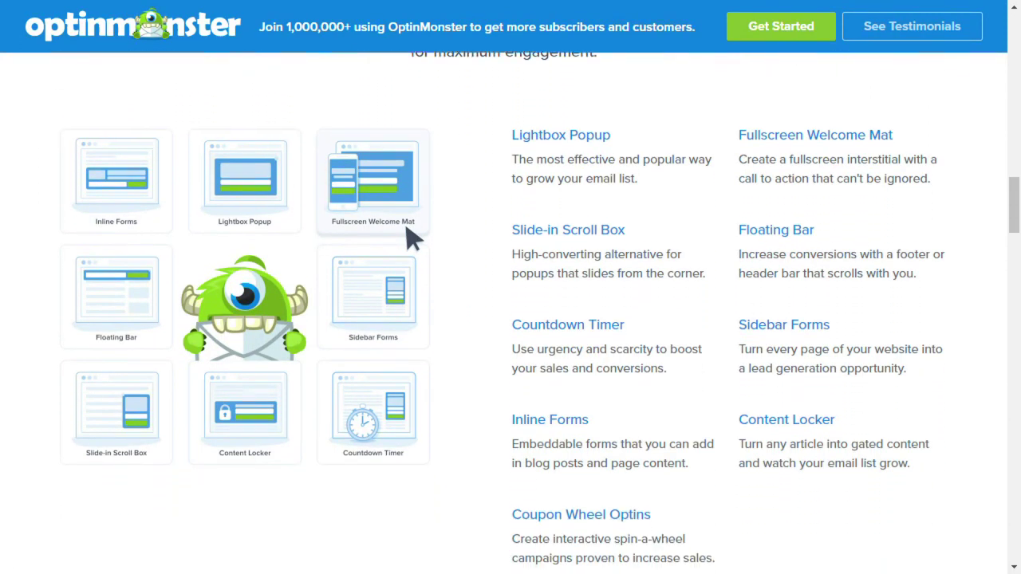
pyautogui.scroll(-3, 411, 111)
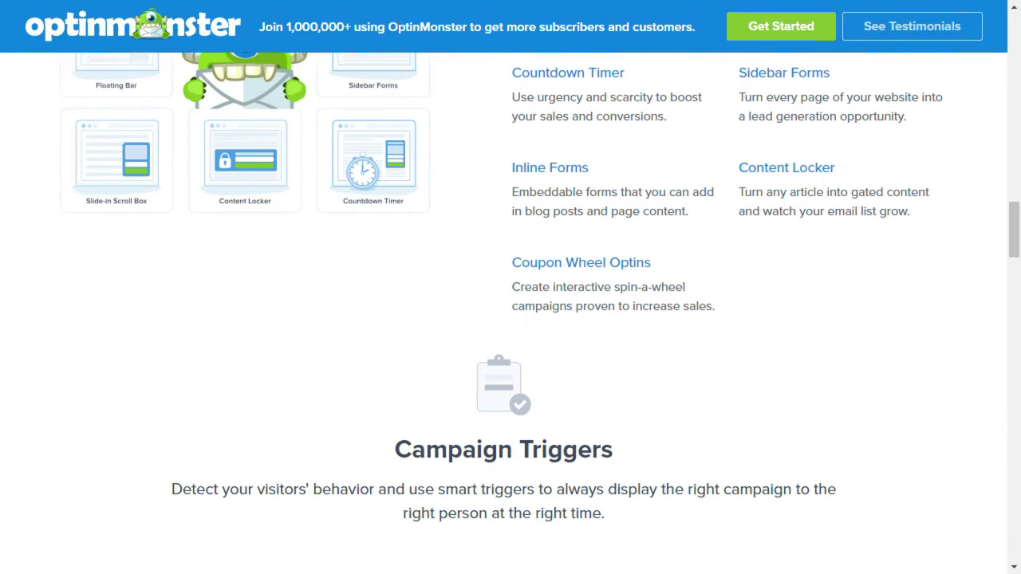
pyautogui.scroll(-2, 511, 287)
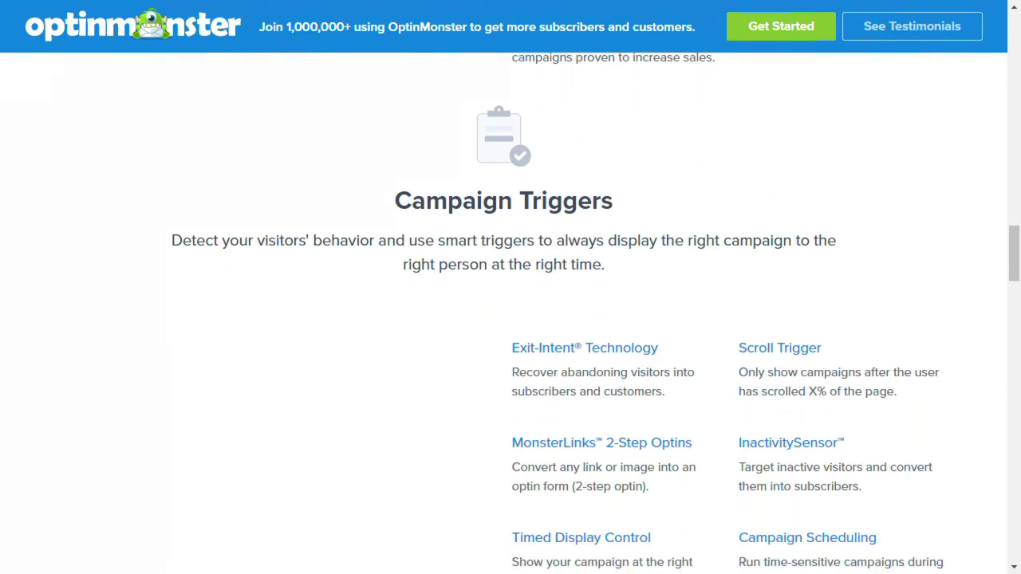
pyautogui.scroll(-3, 511, 287)
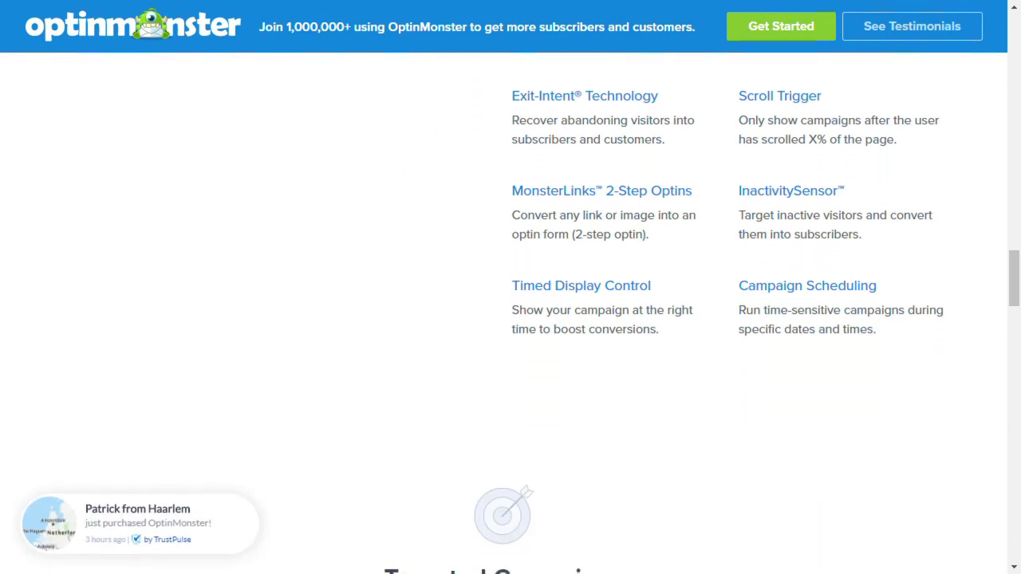
pyautogui.scroll(-3, 511, 287)
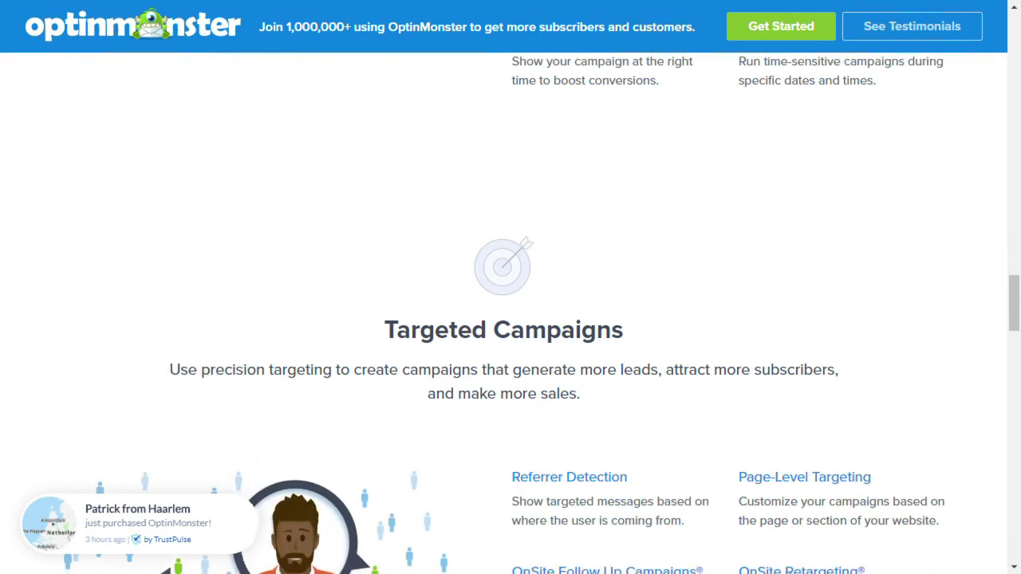
pyautogui.scroll(-3, 511, 288)
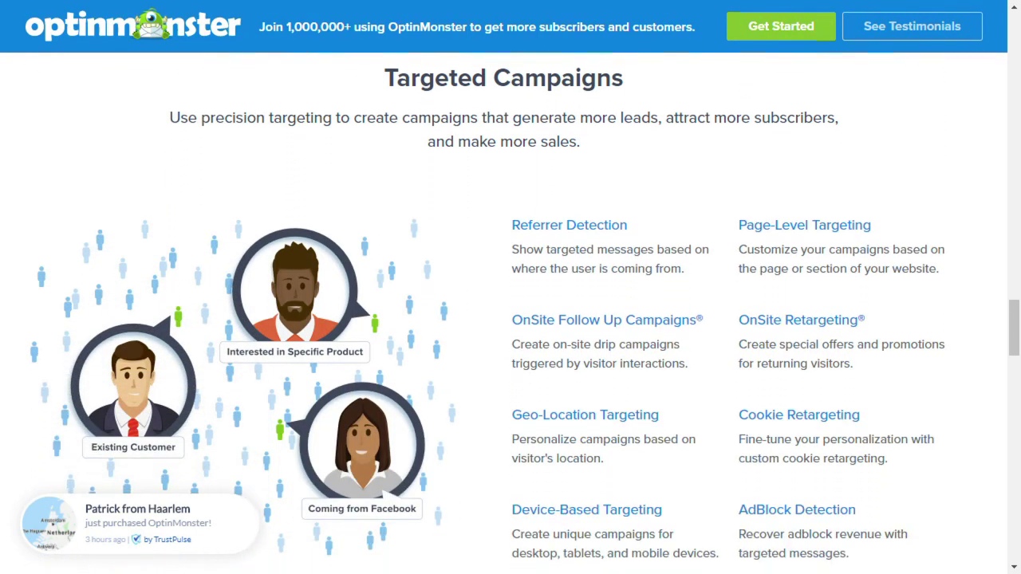
pyautogui.scroll(-3, 510, 287)
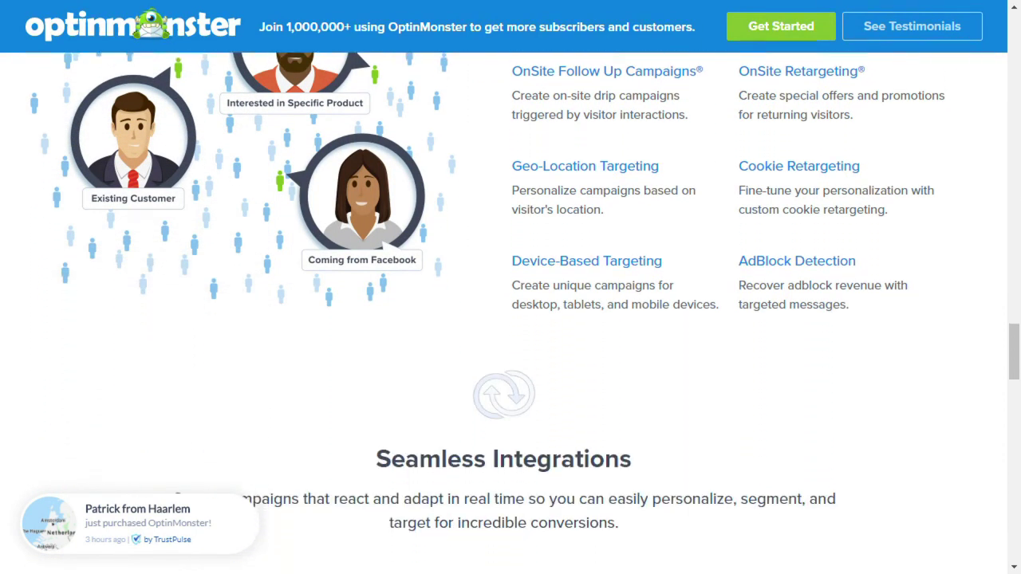
pyautogui.scroll(-3, 510, 288)
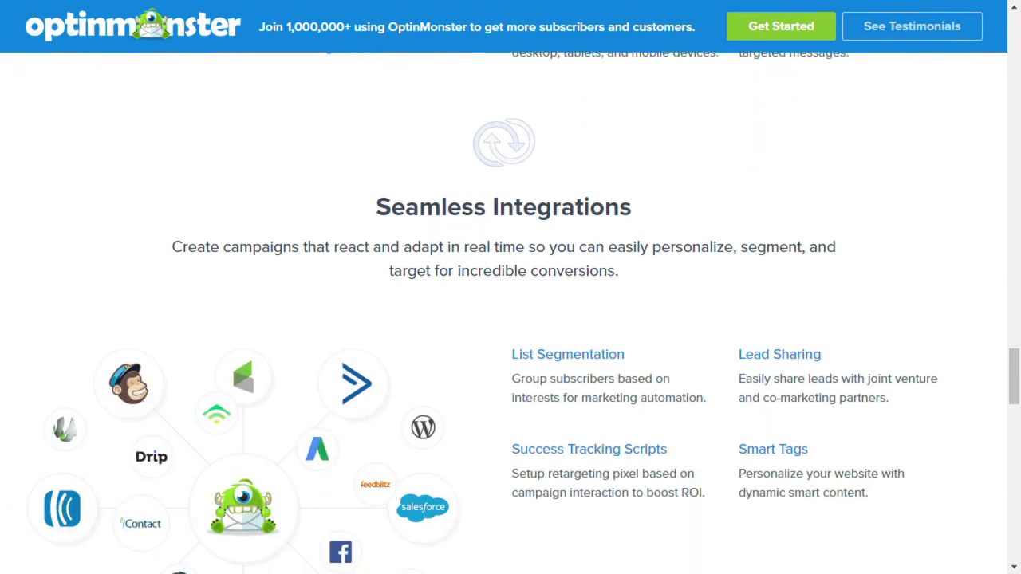
pyautogui.scroll(-3, 511, 287)
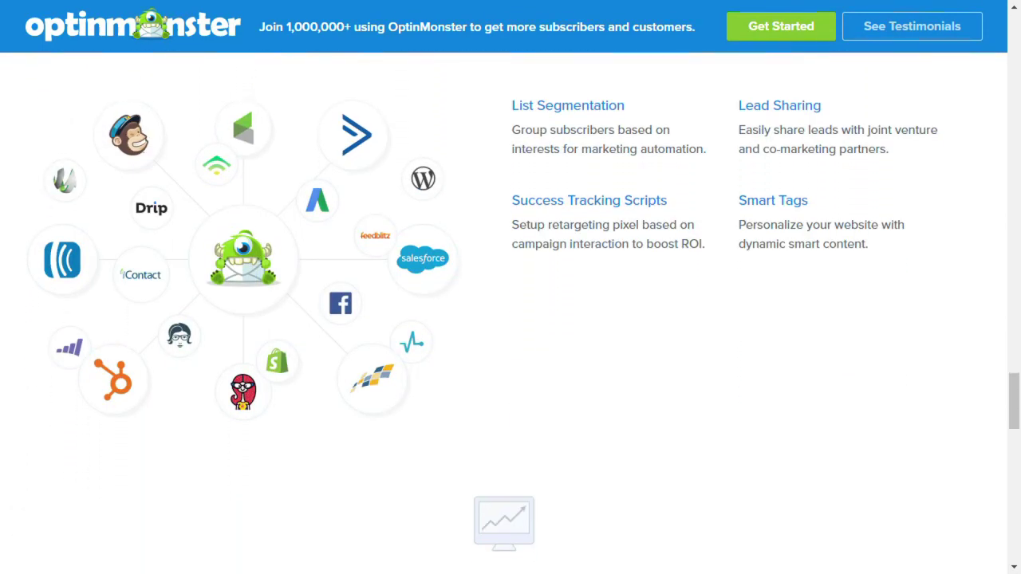
pyautogui.scroll(-3, 511, 288)
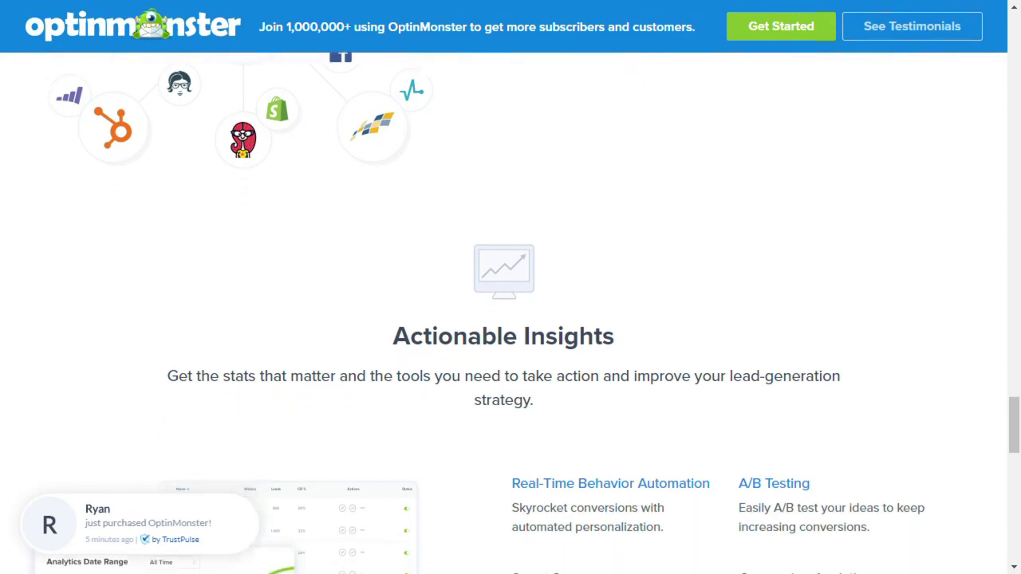
pyautogui.scroll(-3, 511, 287)
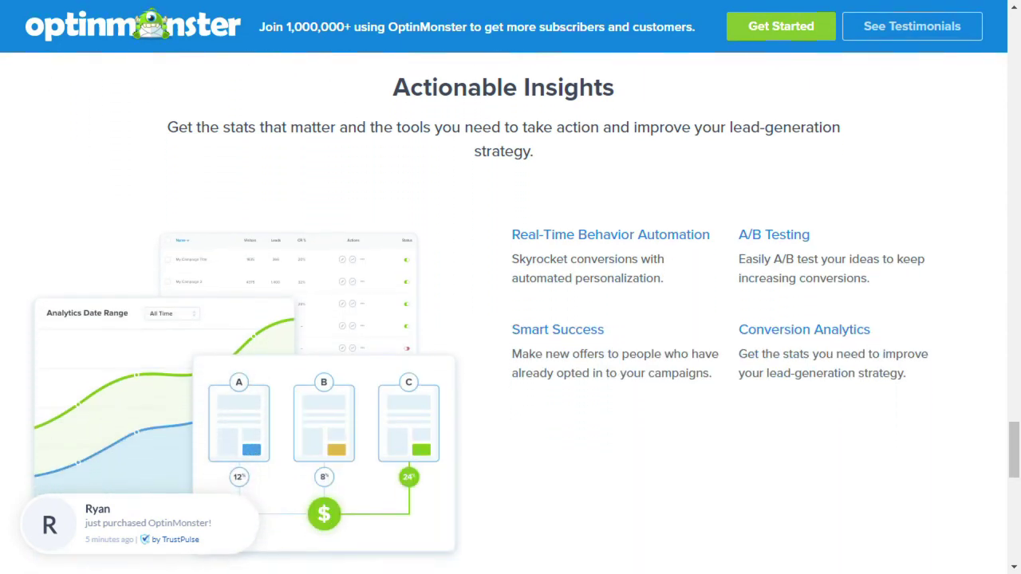
pyautogui.scroll(-3, 511, 287)
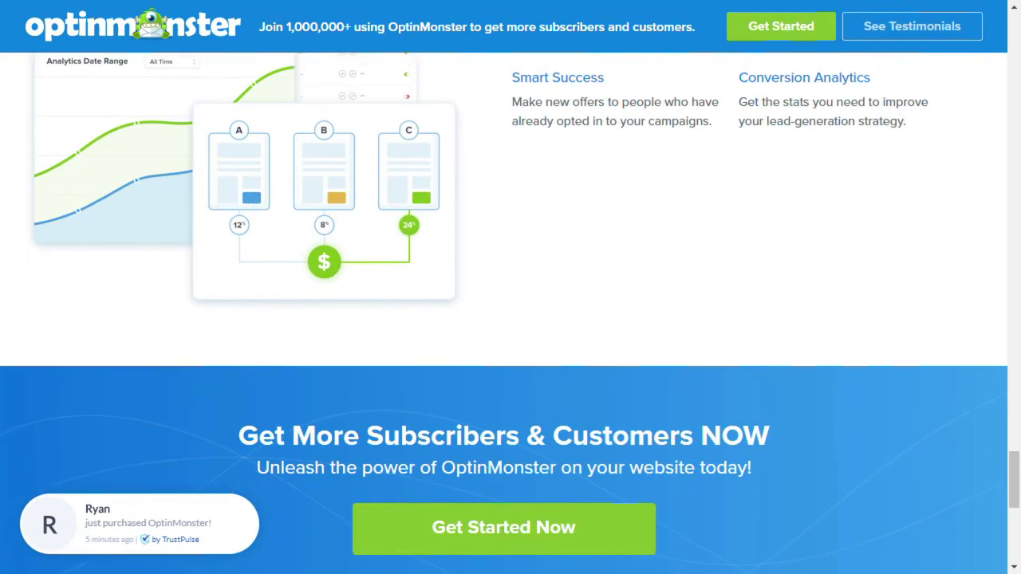